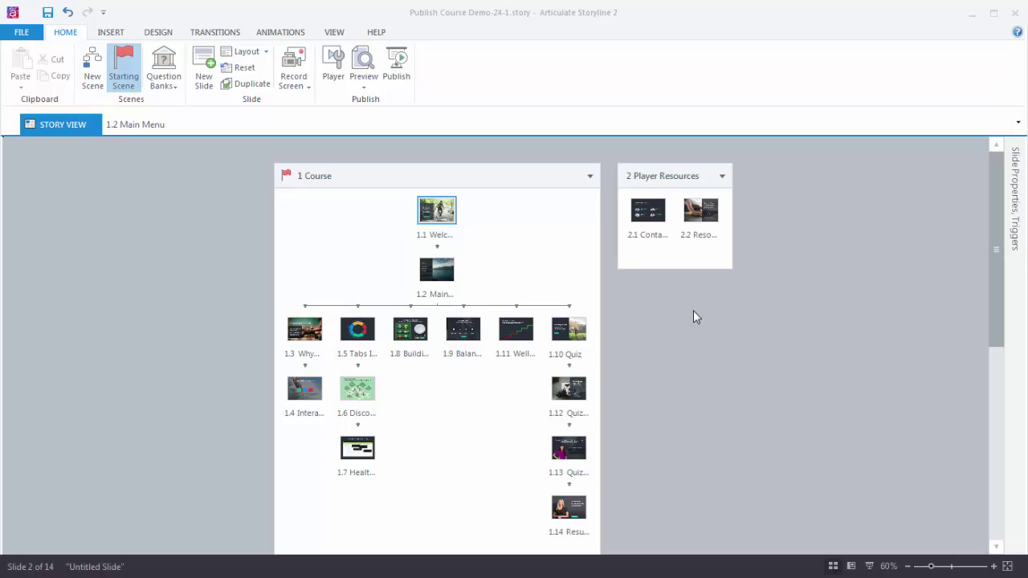
Preview the course with F12, read the Diet glossary definition and slide notes, then return to the menu
key("F12")
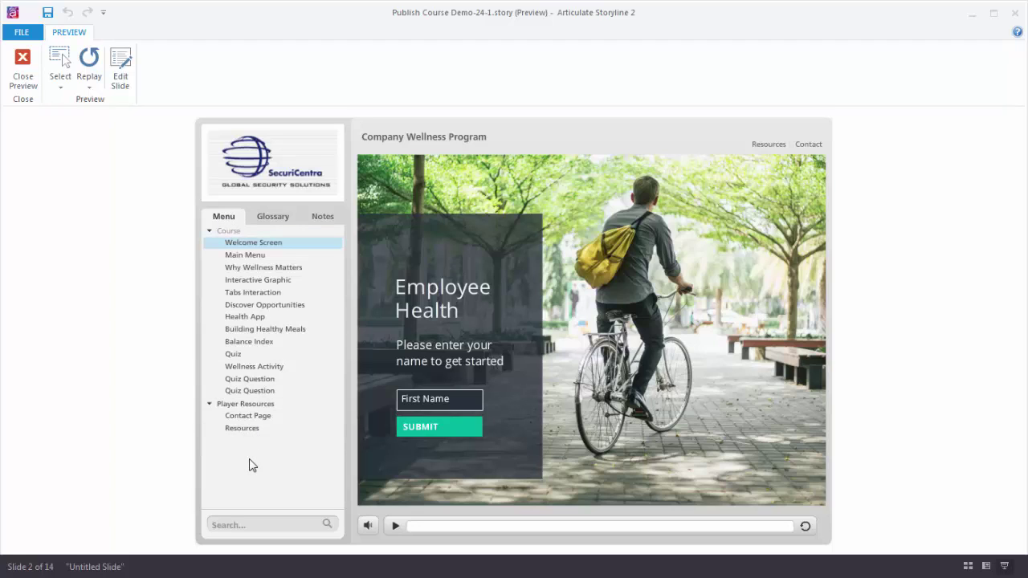
left_click(284, 221)
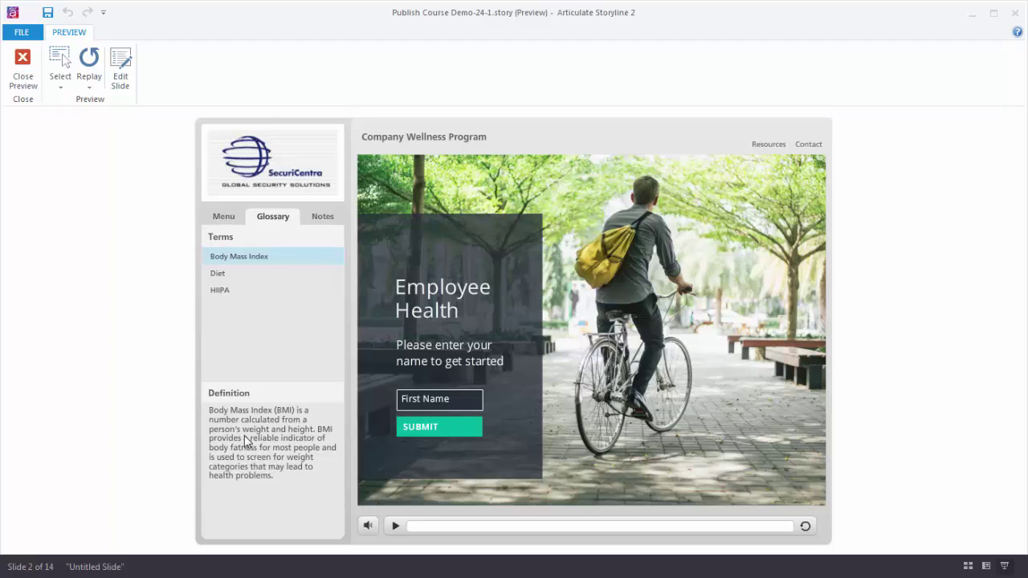
left_click(220, 276)
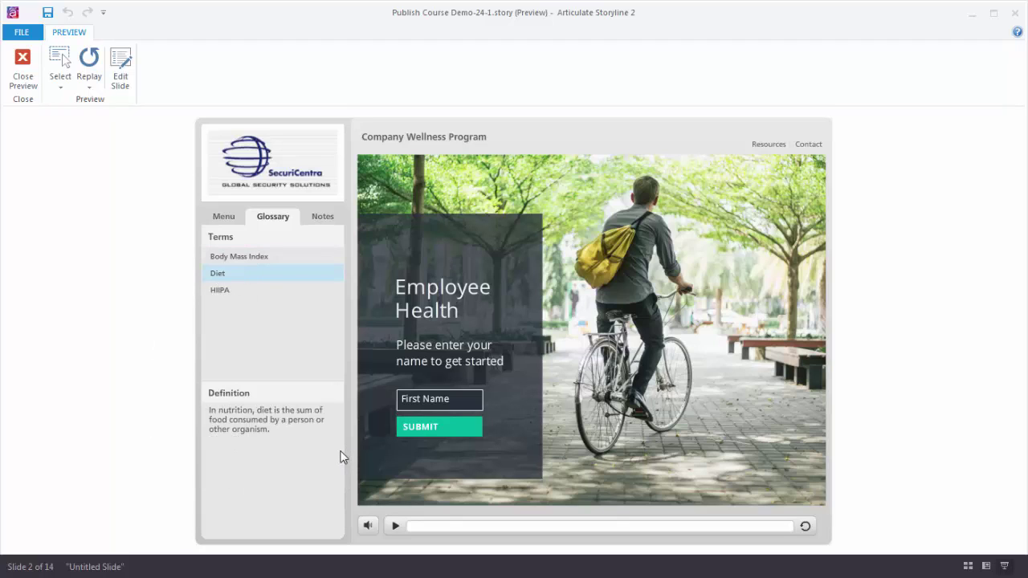
left_click(323, 218)
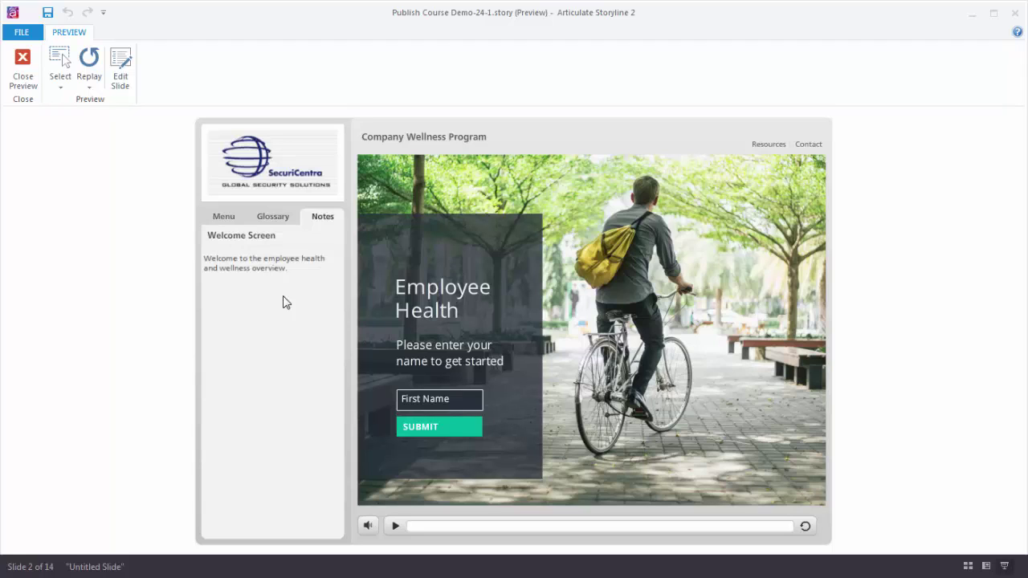
left_click(225, 218)
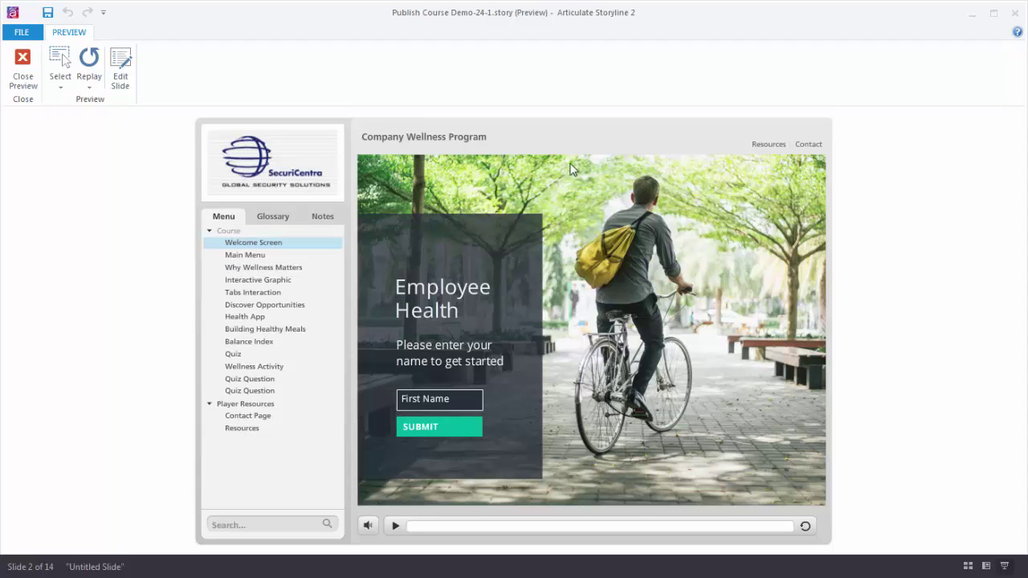
Show the resource links, jump to the Contact Page slide, and open and close the contact popup
left_click(770, 146)
left_click(261, 419)
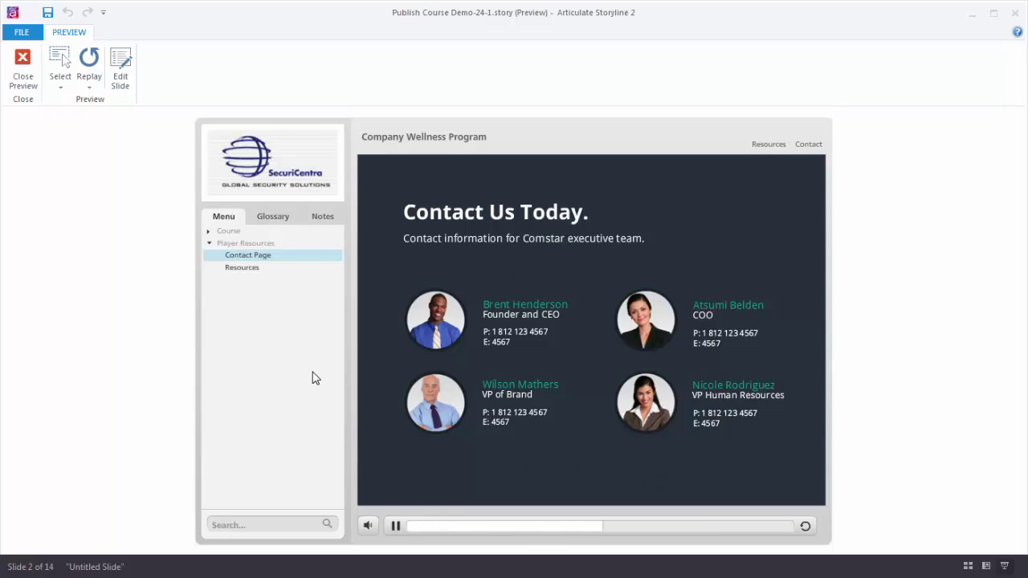
left_click(809, 145)
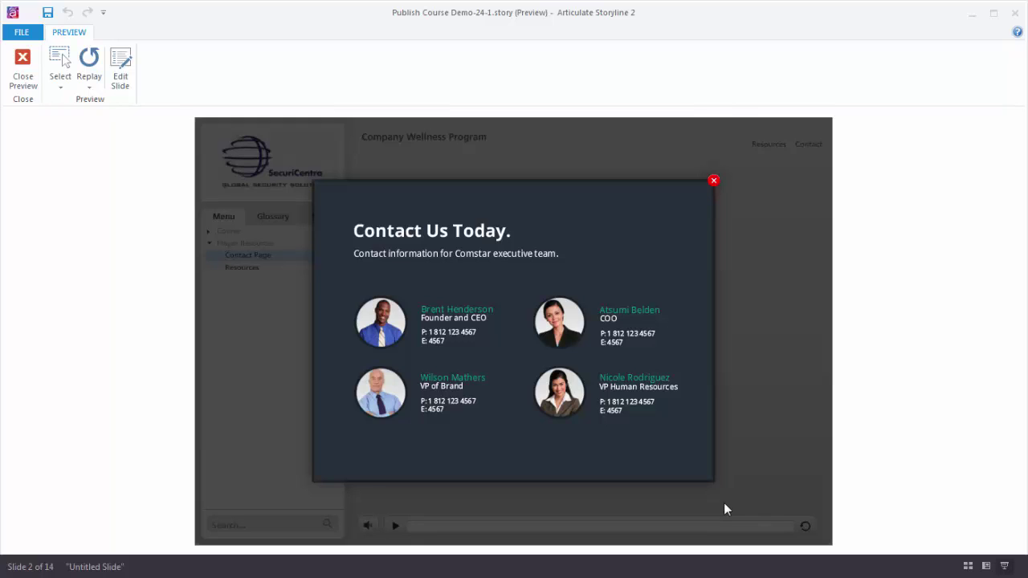
left_click(713, 181)
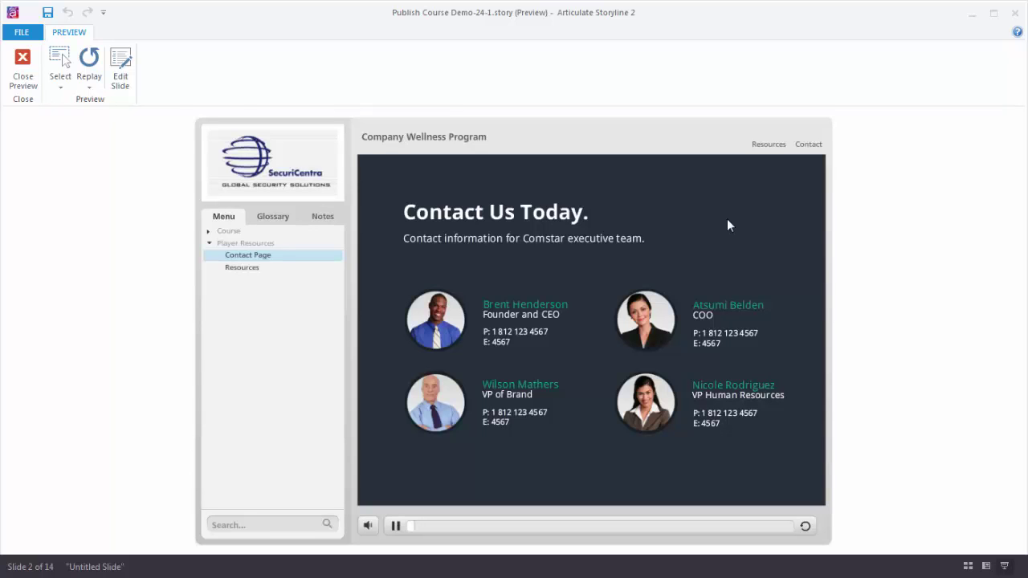
Recheck the Resources and Contact popups, then expand Course and go to the Resources slide
left_click(768, 144)
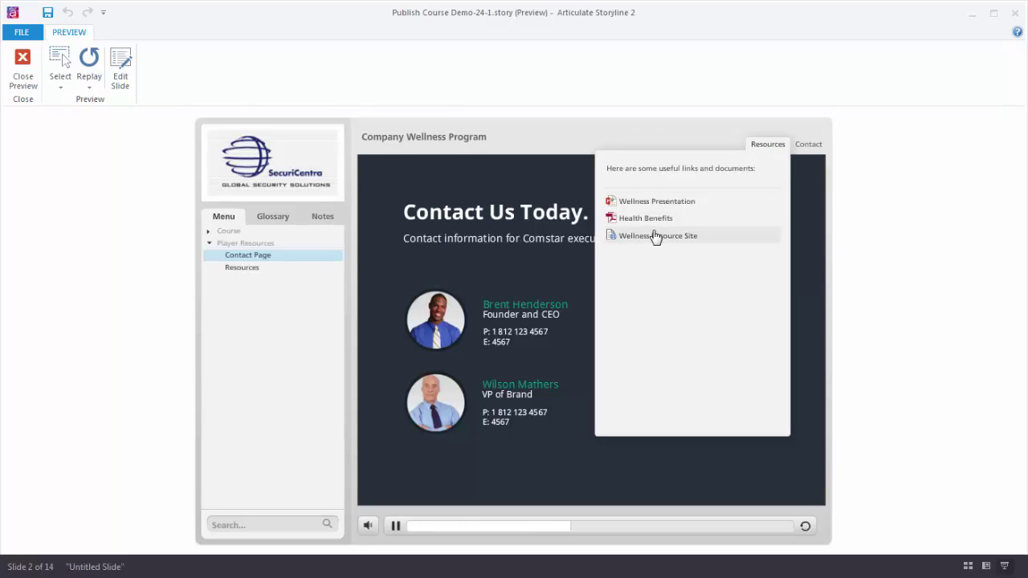
left_click(809, 145)
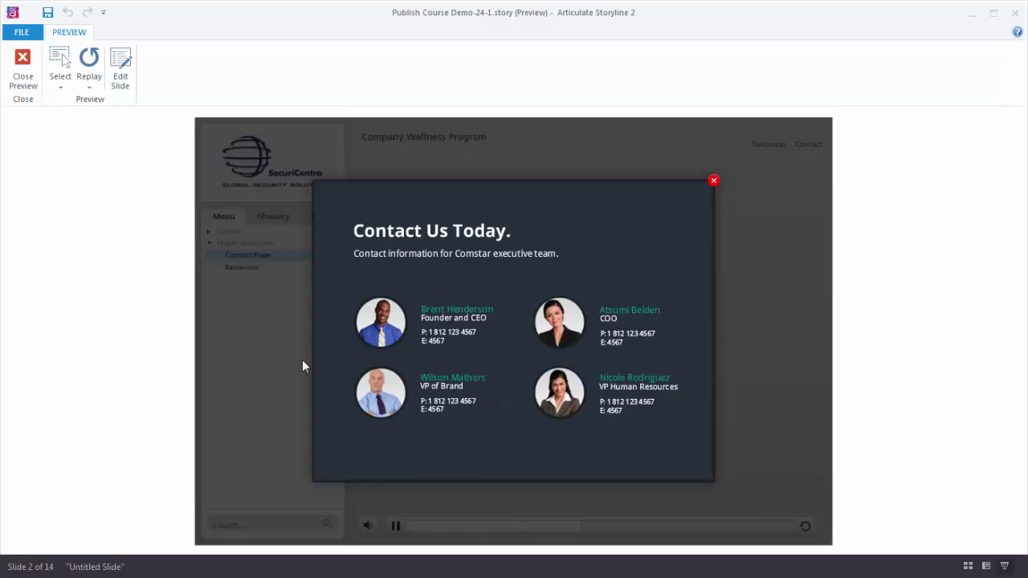
left_click(712, 184)
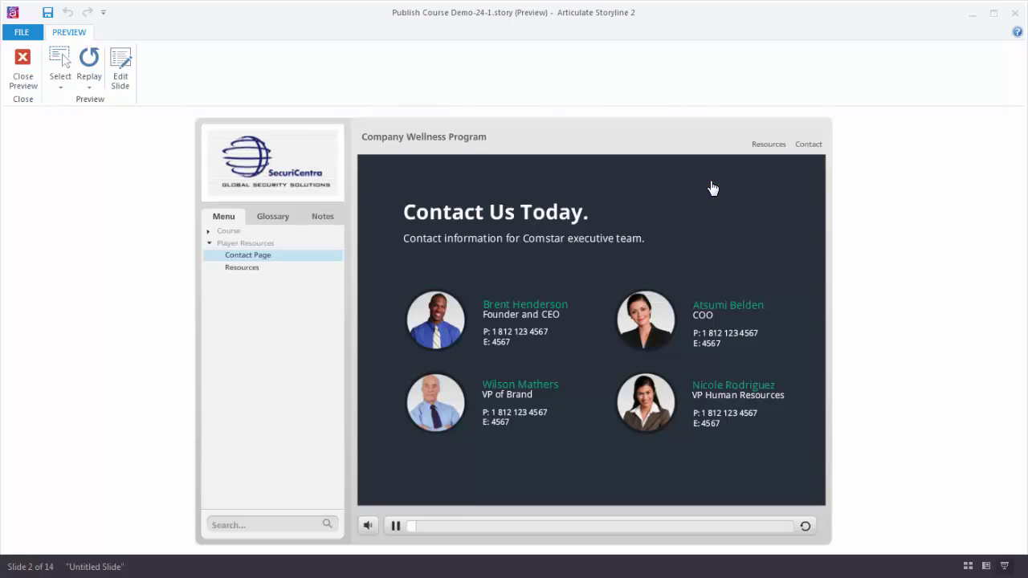
left_click(214, 233)
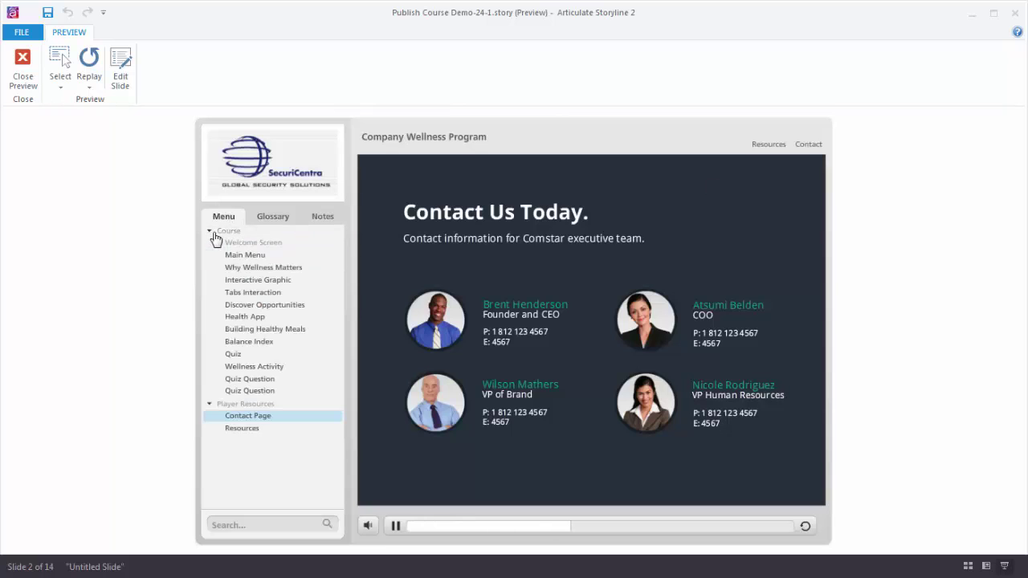
left_click(246, 431)
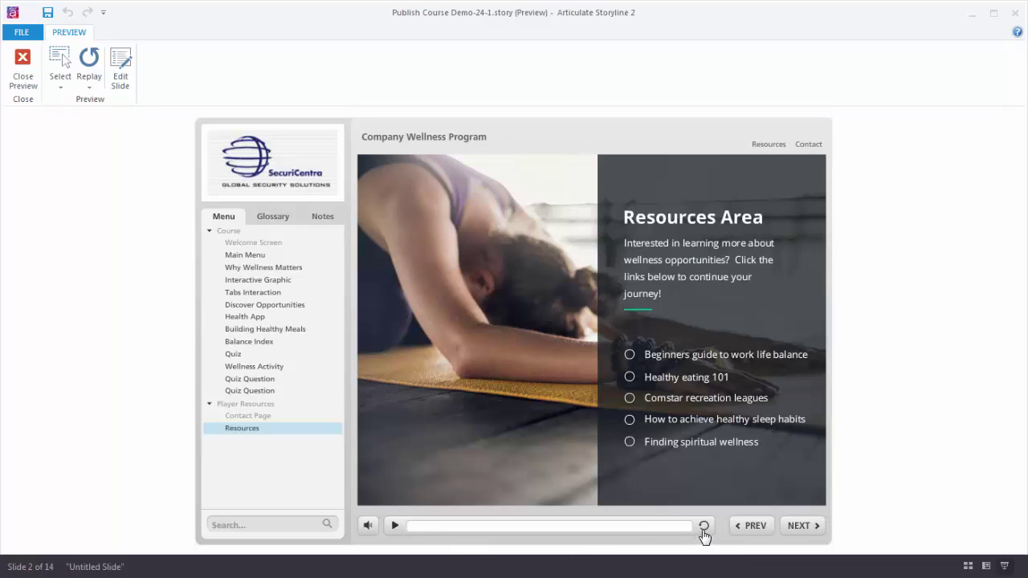
Scrub the Resources slide's seekbar to check its playback
mouse_move(535, 532)
left_mouse_down()
mouse_move(484, 535)
mouse_move(608, 537)
mouse_move(466, 540)
mouse_move(596, 540)
mouse_move(550, 540)
left_mouse_up()
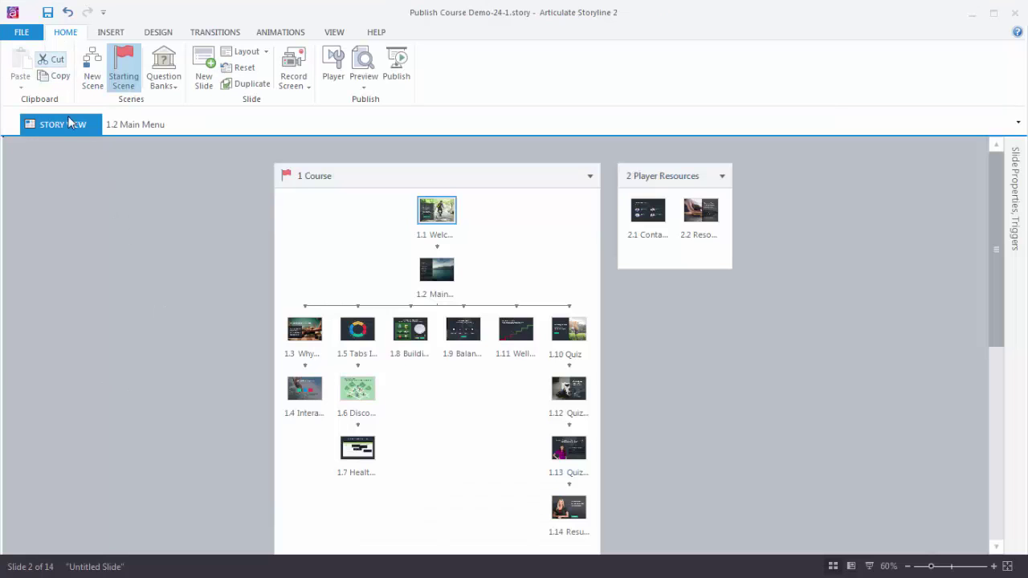
Open Player Properties from the Player button on the Home tab
left_click(333, 68)
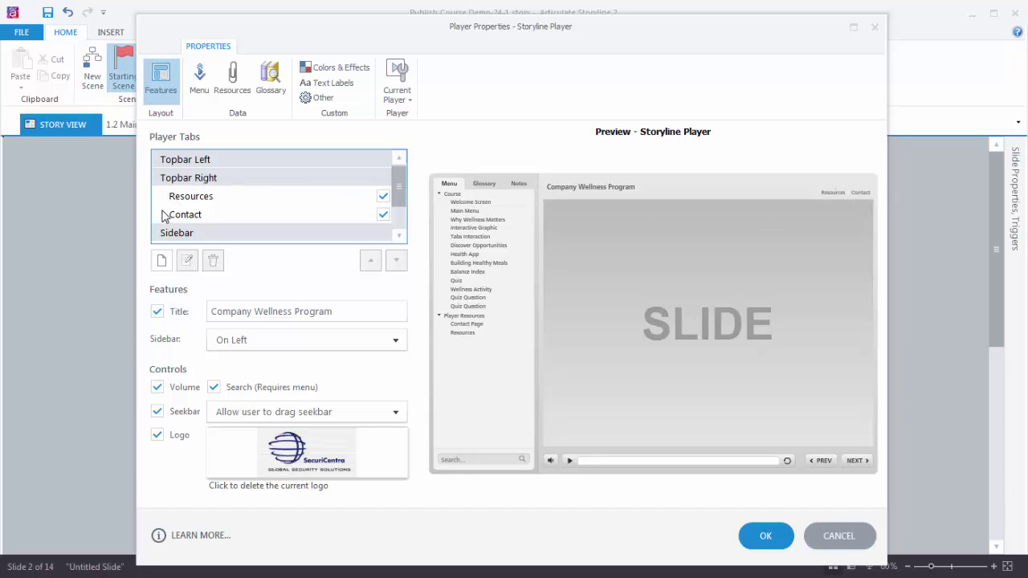
Move the Resources tab into Topbar Left and hide it from the player
left_click(383, 196)
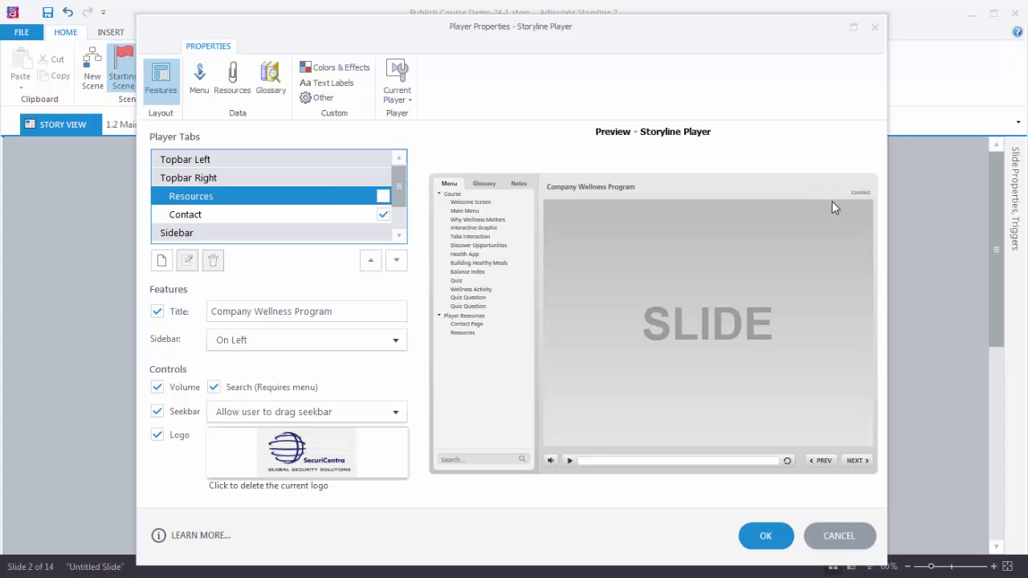
left_click(383, 196)
left_click(371, 262)
left_click(211, 160)
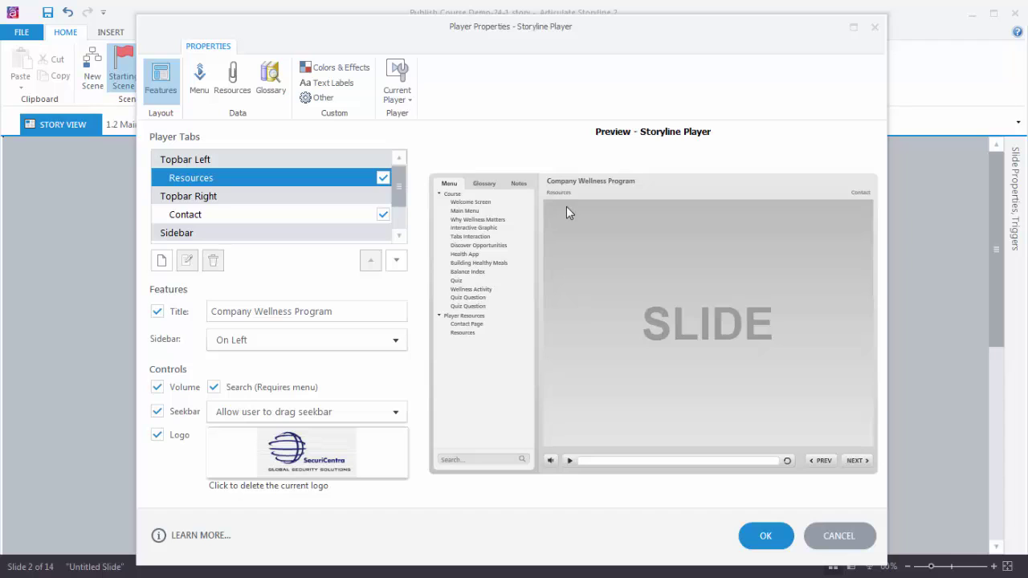
left_click(384, 178)
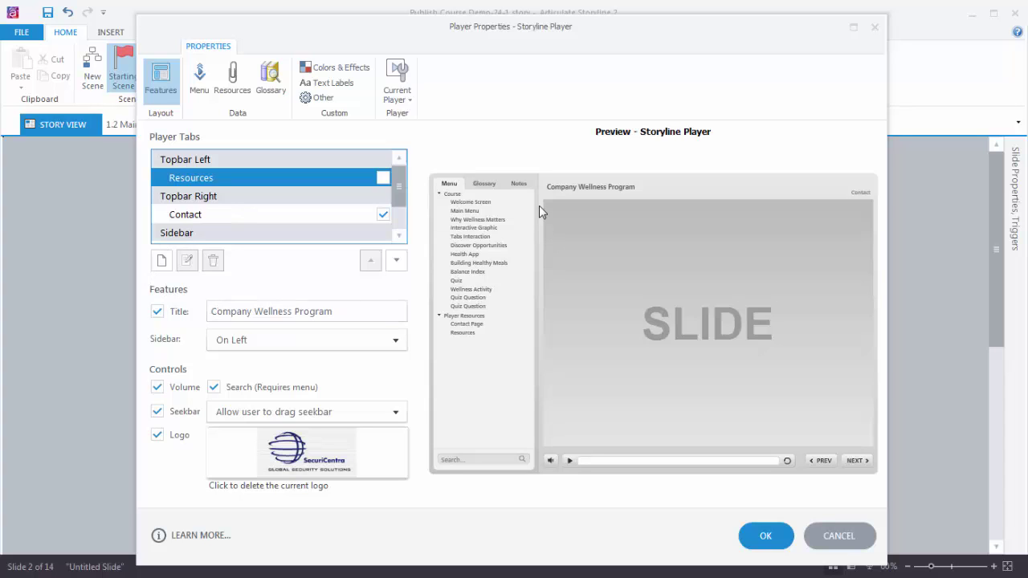
Keep the course title shown and start editing its text
left_click(157, 311)
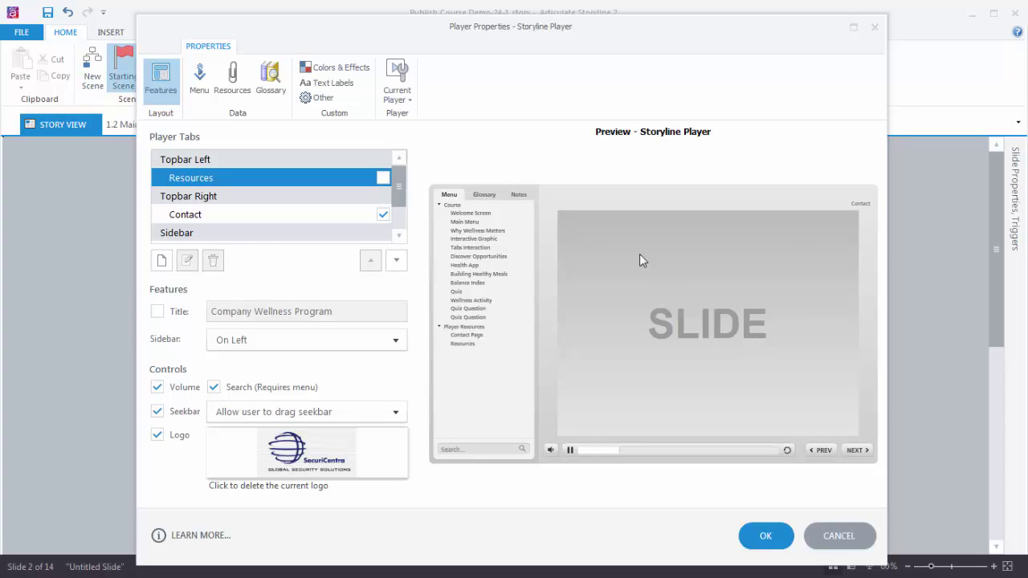
left_click(158, 313)
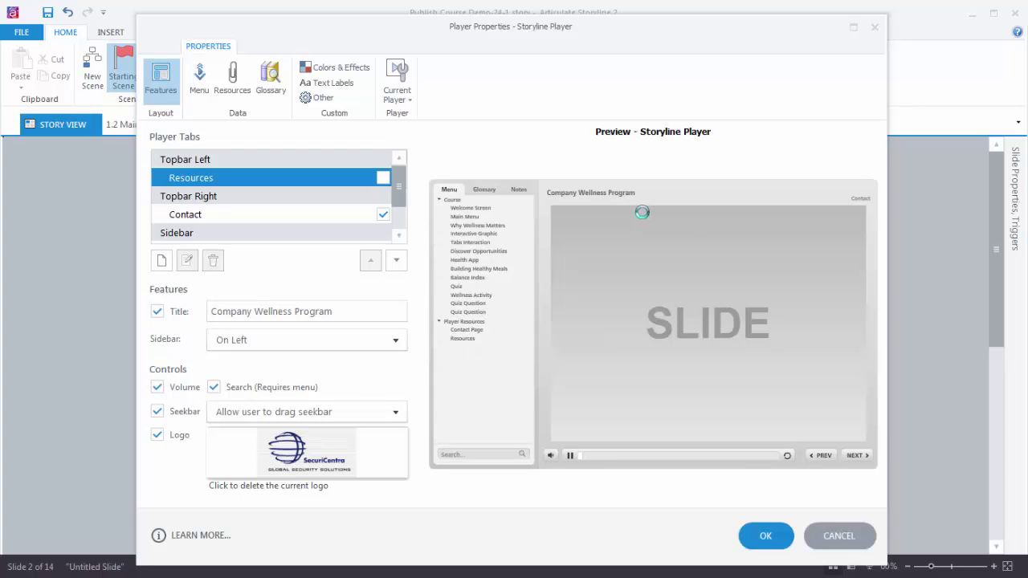
left_click(353, 314)
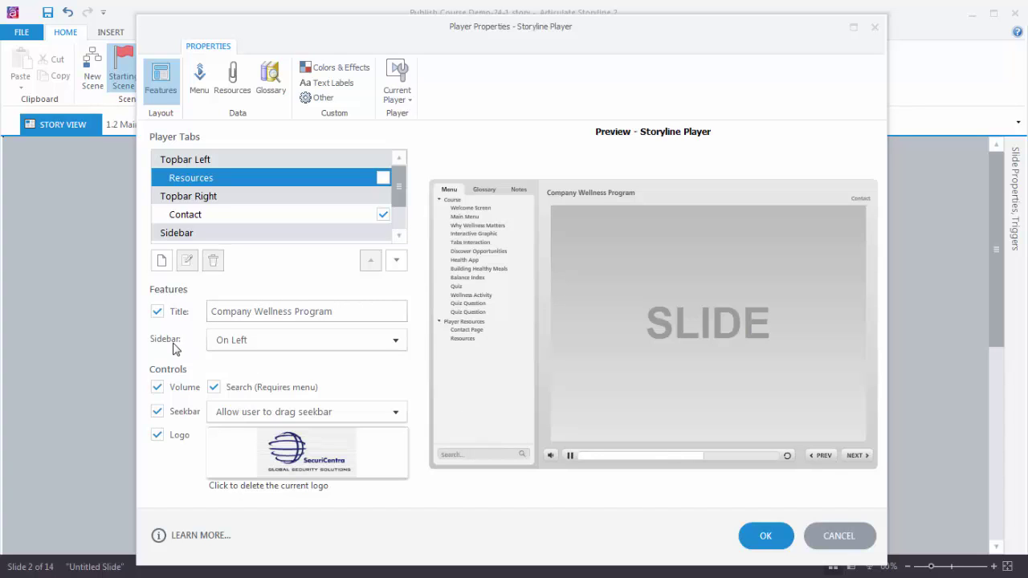
Try the sidebar On Right, then set it back On Left
left_click(396, 340)
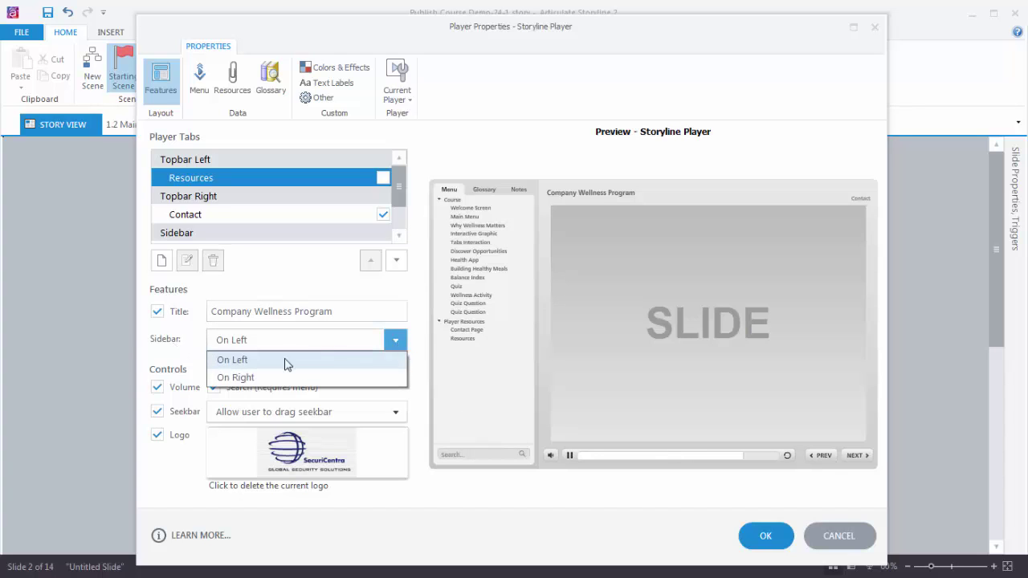
left_click(241, 376)
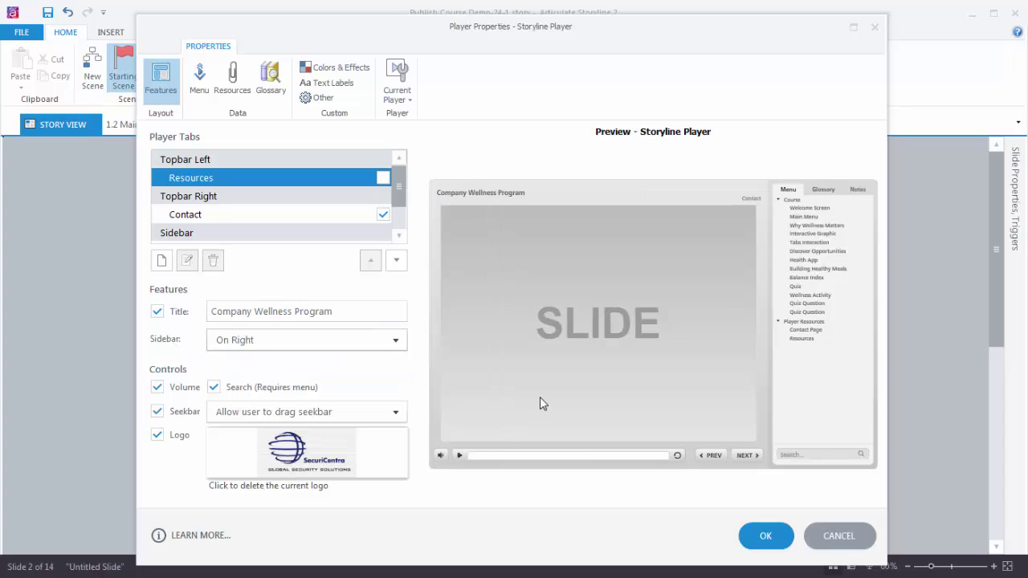
left_click(395, 340)
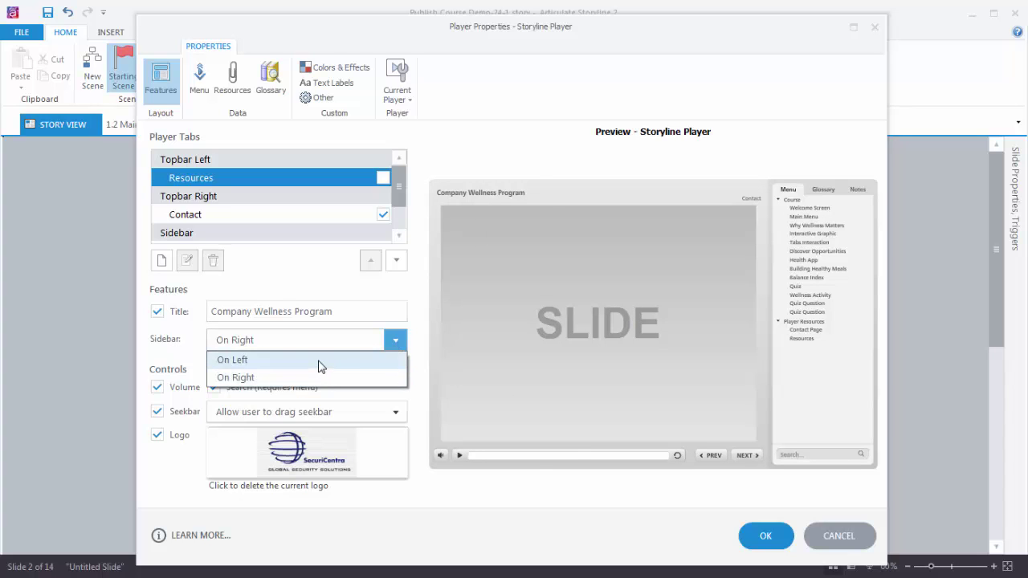
left_click(320, 365)
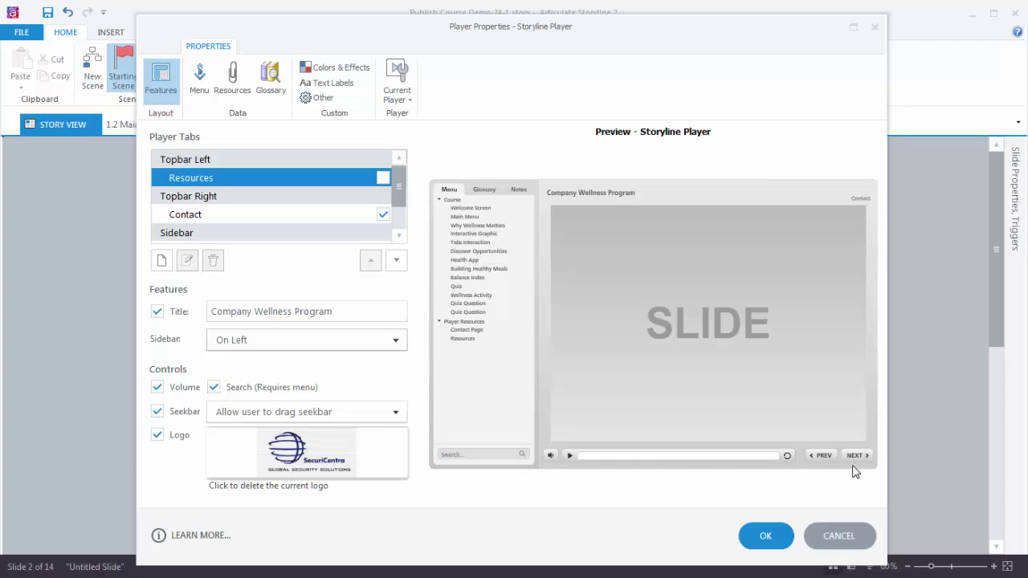
Hide the volume control and remove the search box from the player
left_click(158, 389)
left_click(157, 388)
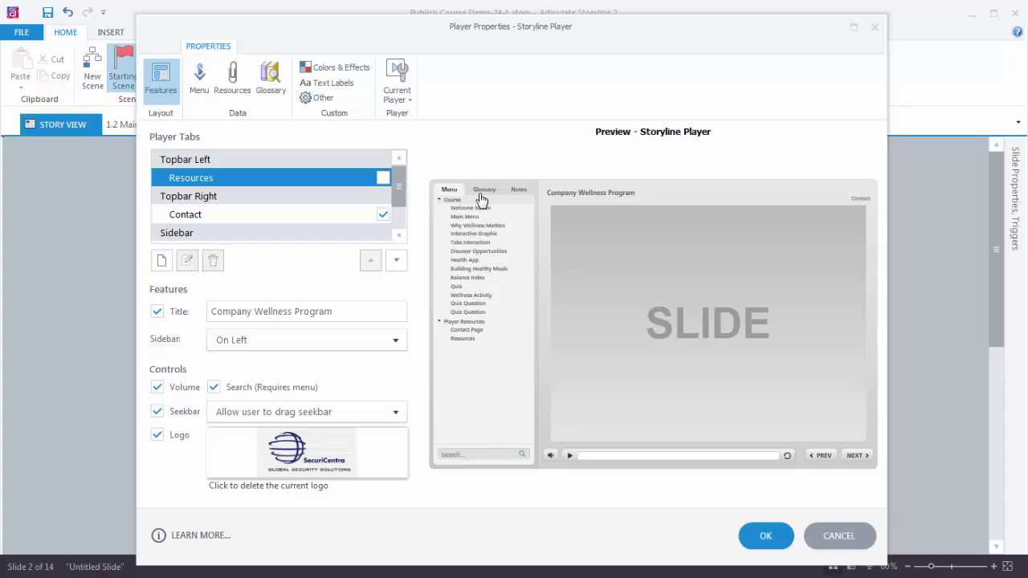
left_click(214, 388)
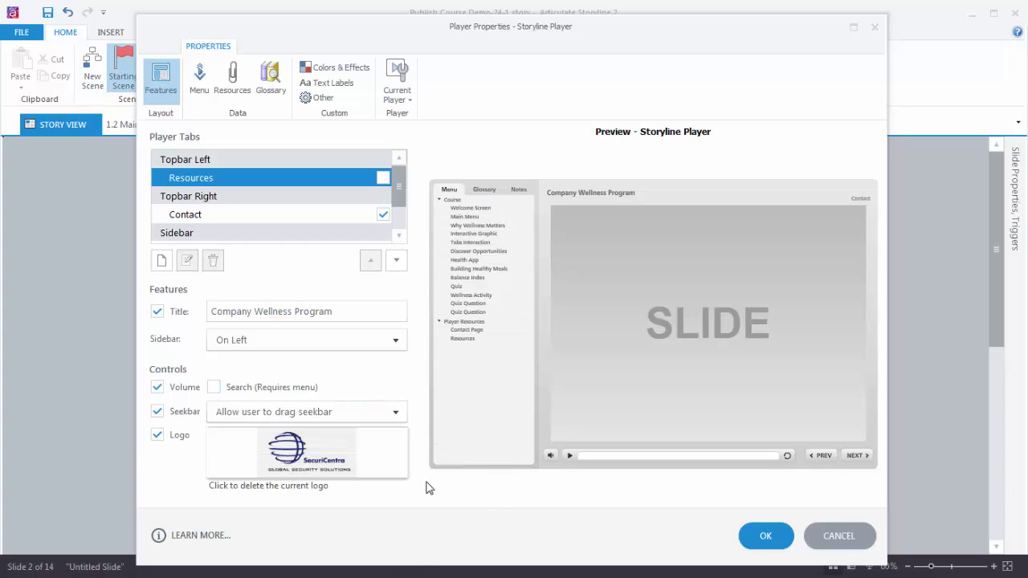
left_click(157, 388)
Hide the seekbar and the SecuriCentra logo, then bring up the course menu outline
left_click(395, 411)
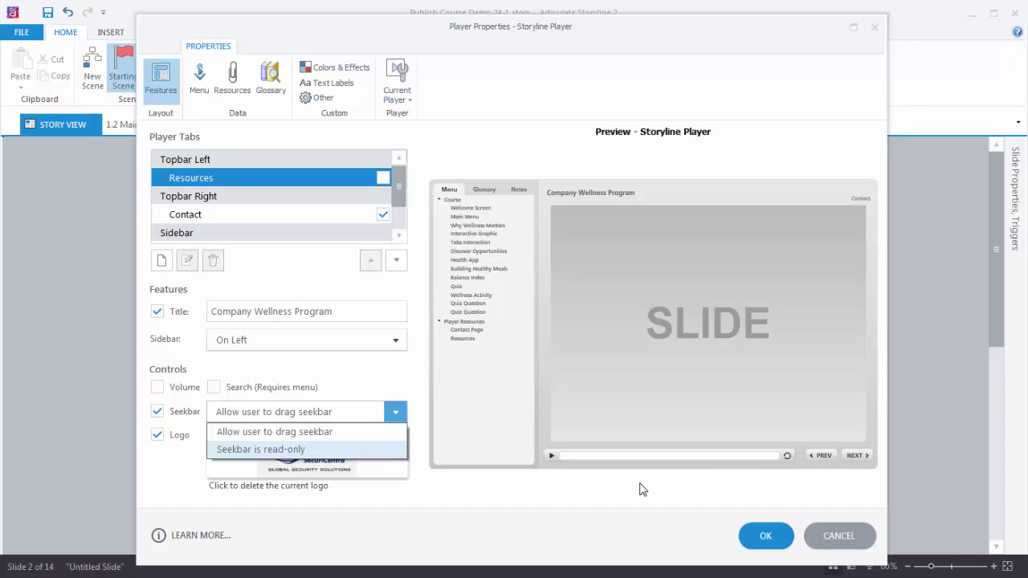
left_click(474, 484)
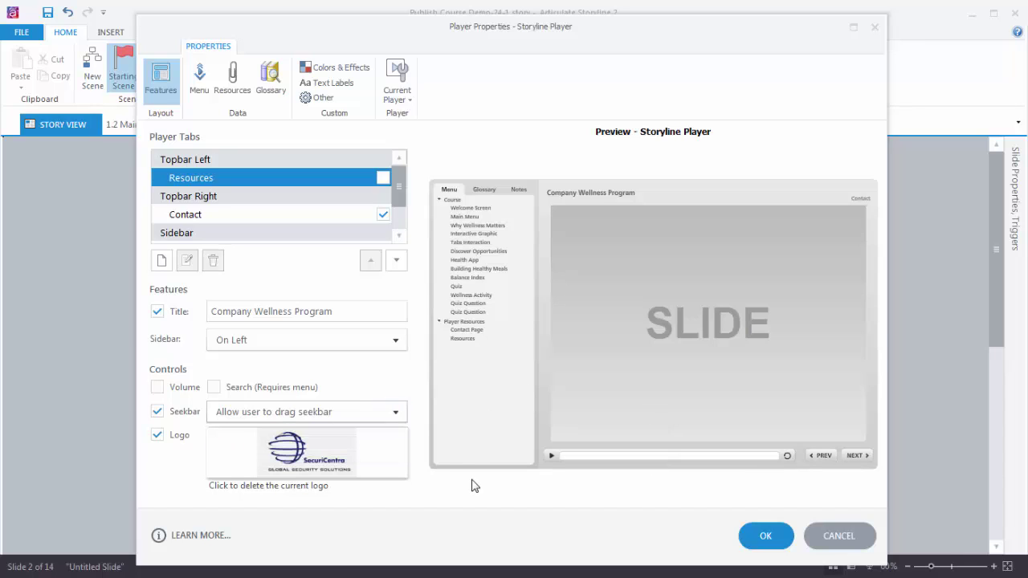
left_click(157, 412)
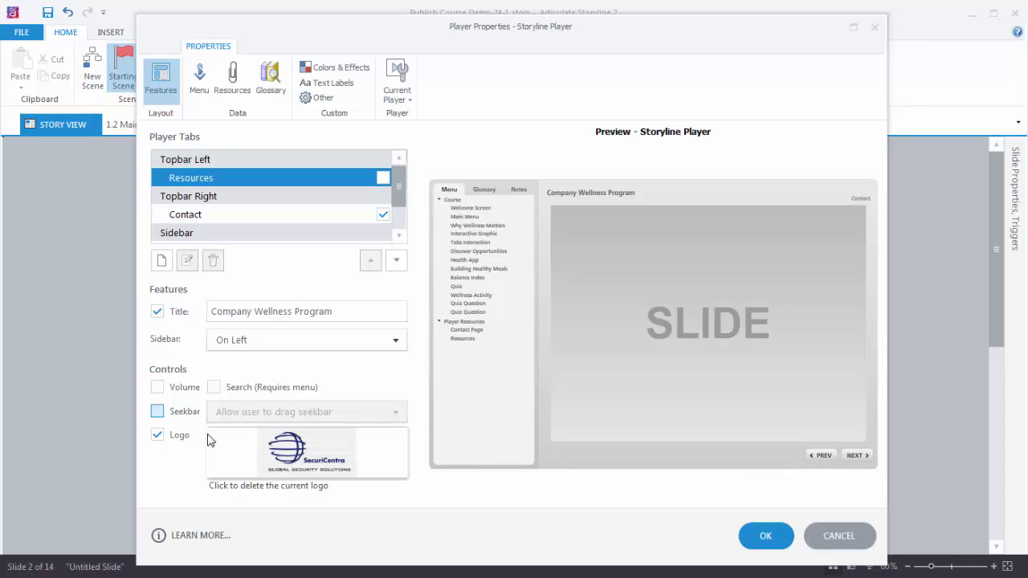
left_click(157, 434)
left_click(157, 435)
left_click(157, 438)
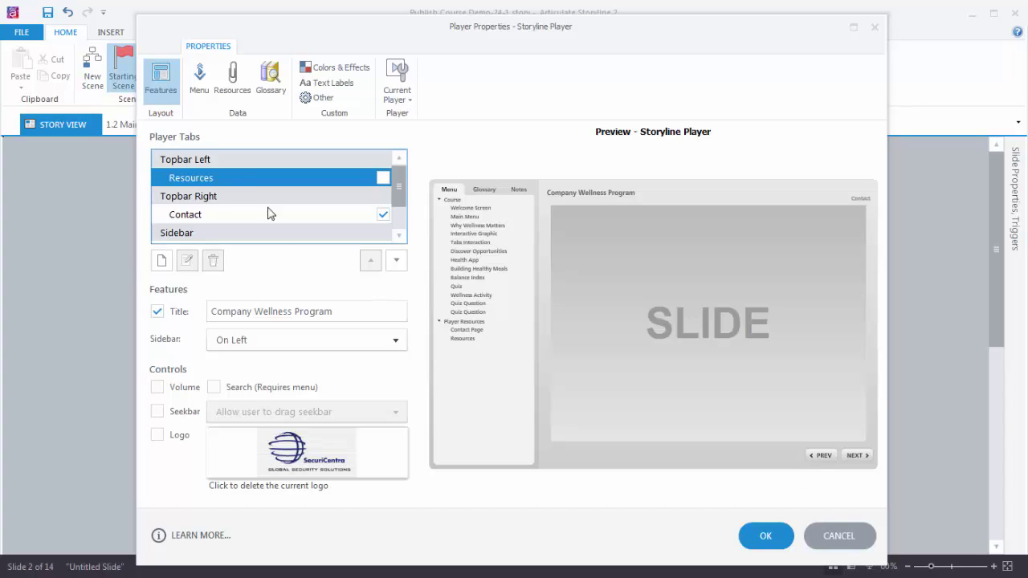
left_click(190, 68)
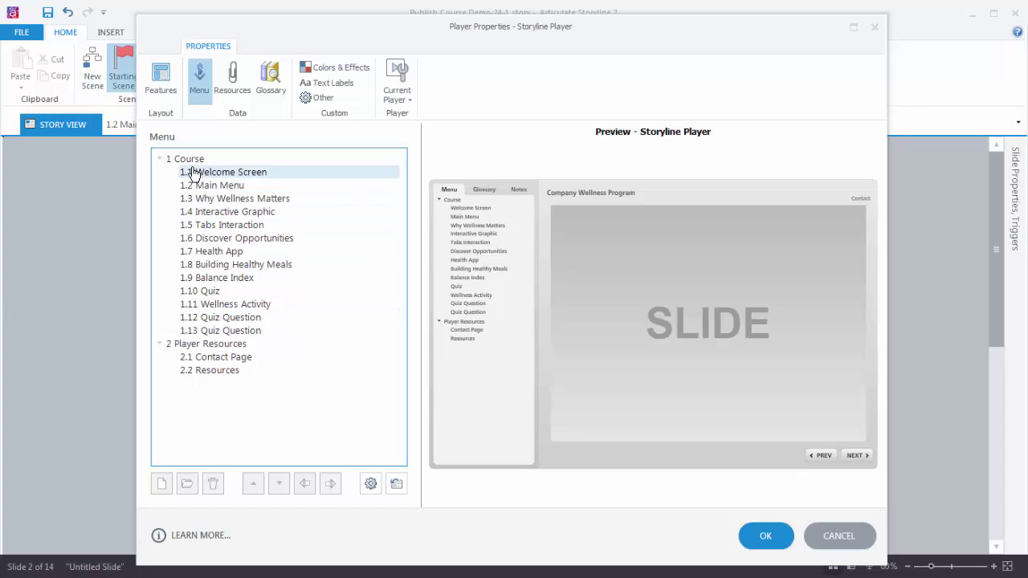
Select the Player Resources scene, review the resources list, then view the glossary terms
left_click(210, 347)
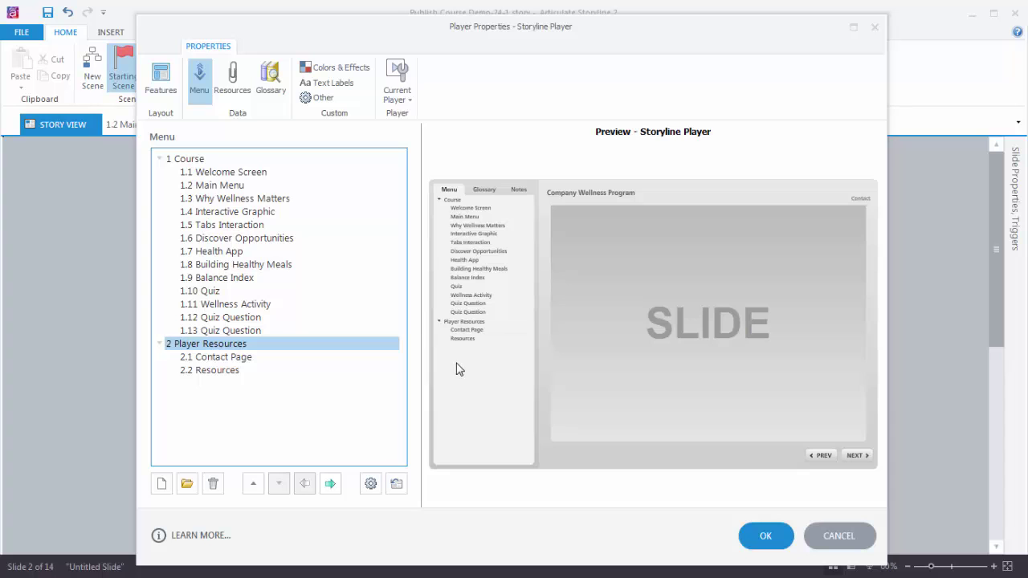
left_click(232, 83)
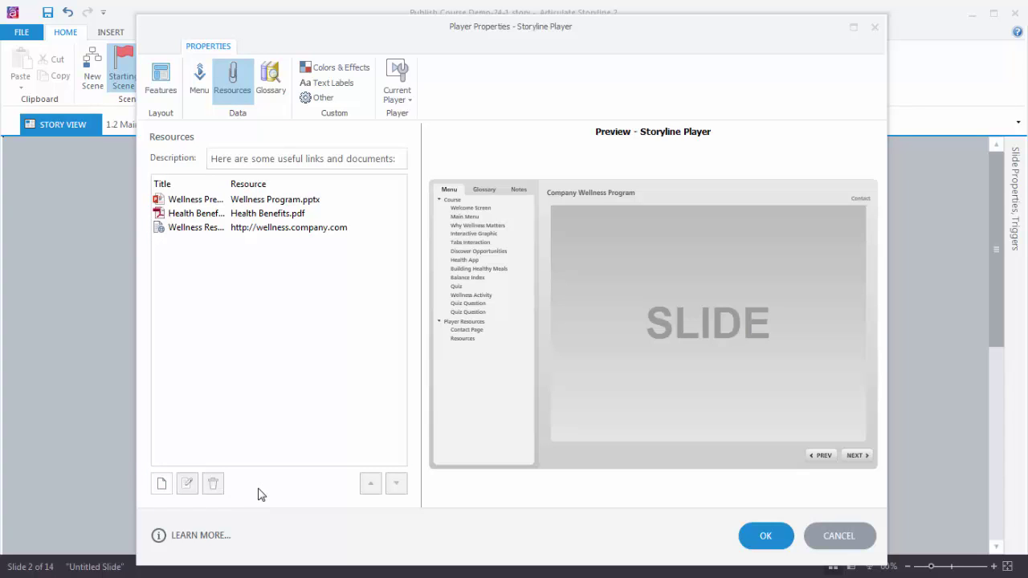
left_click(273, 81)
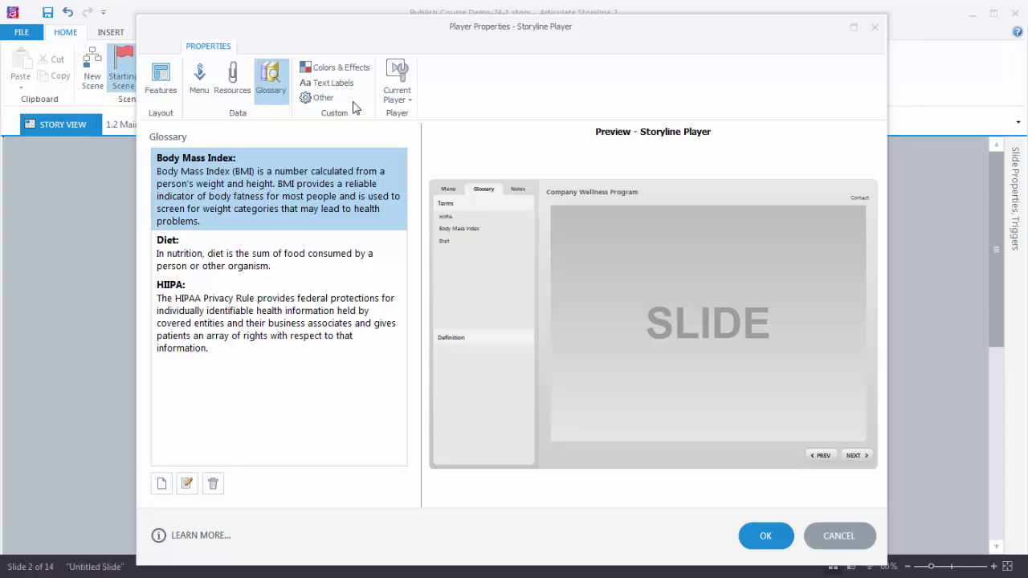
Apply the Olive Green player colour scheme
left_click(349, 71)
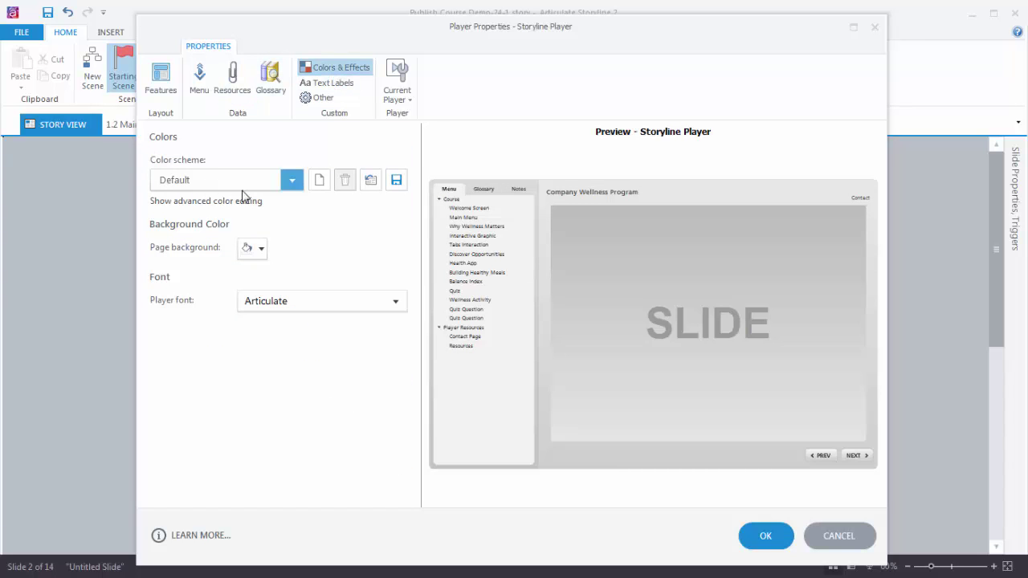
left_click(300, 184)
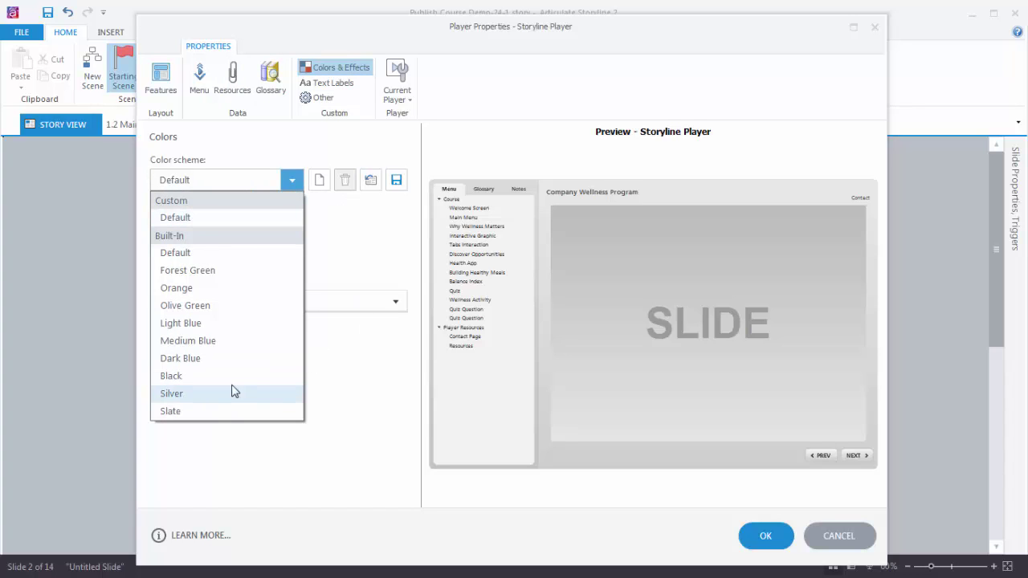
left_click(189, 306)
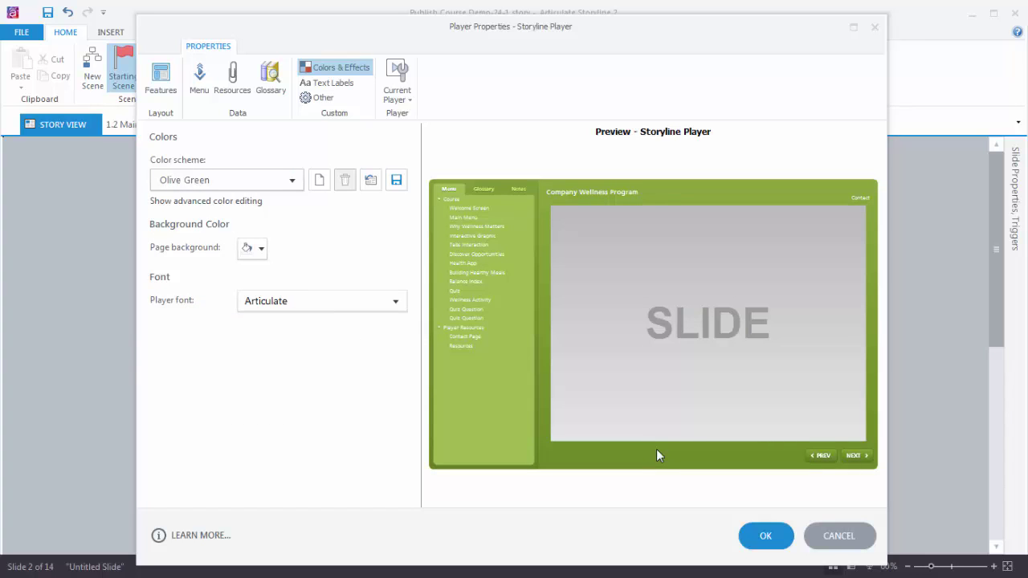
With advanced editing shown, make Main Background's top colour yellow, then revert to the Default scheme
left_click(213, 202)
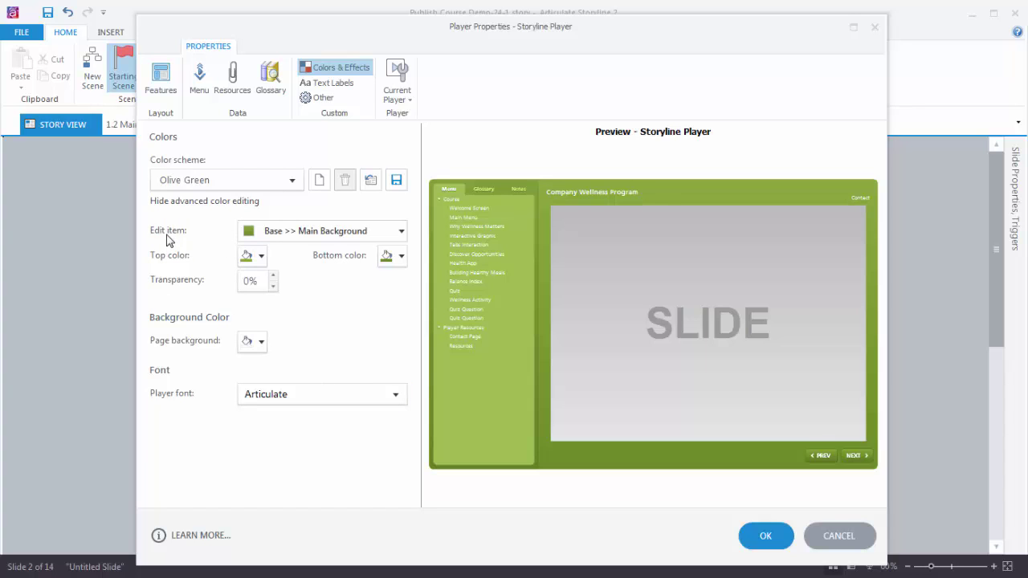
left_click(402, 232)
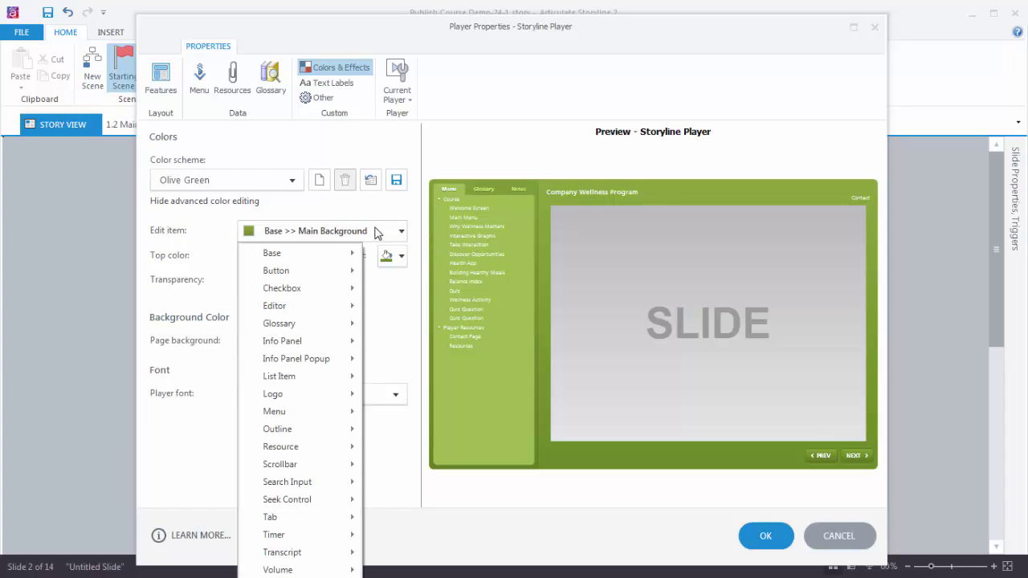
mouse_move(345, 556)
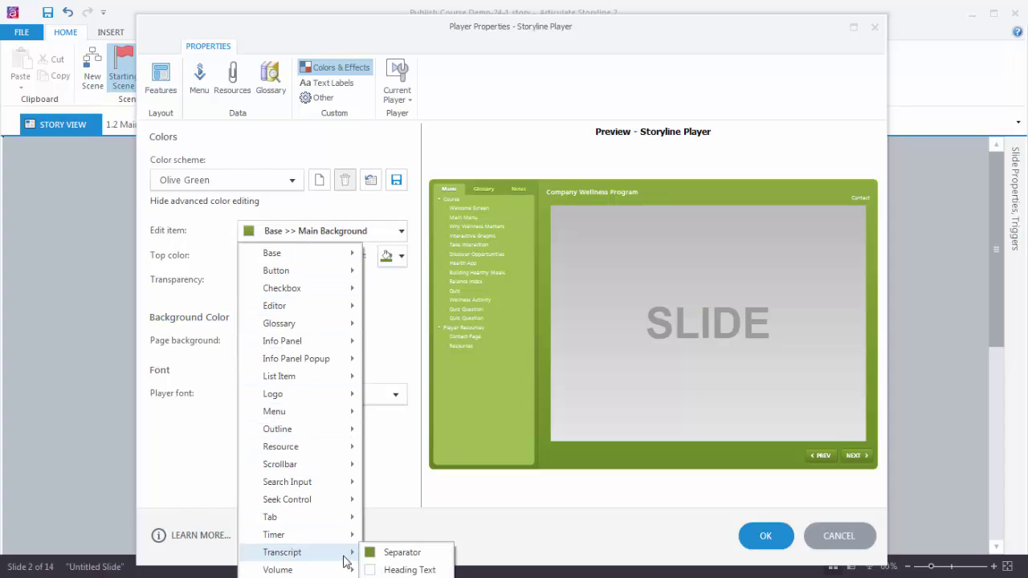
mouse_move(321, 254)
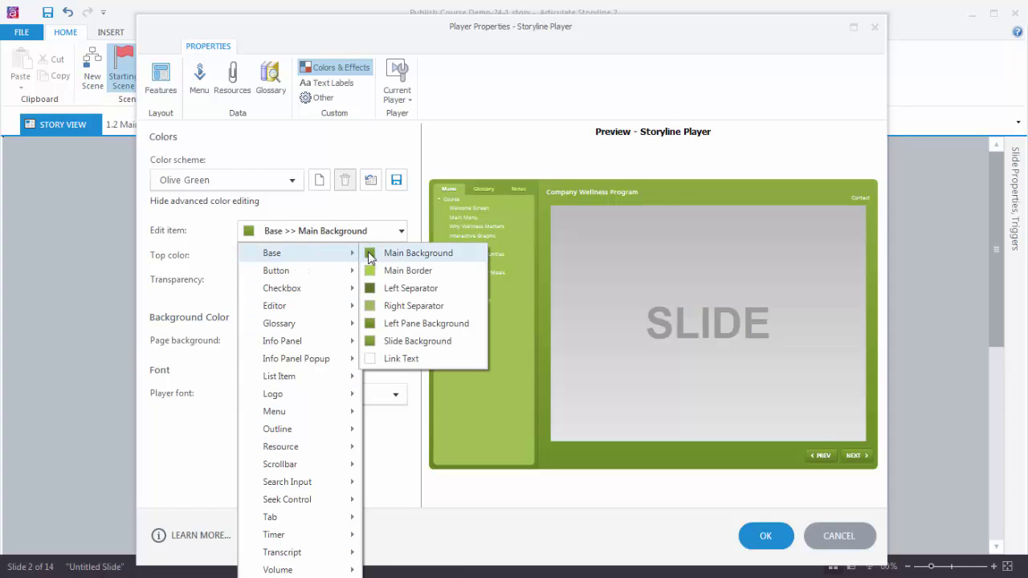
left_click(418, 253)
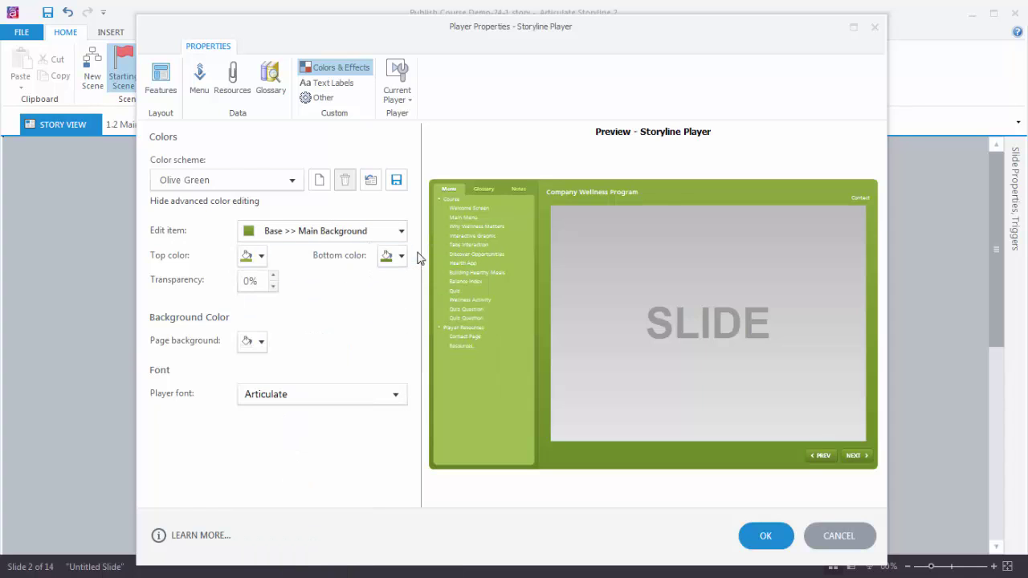
left_click(265, 258)
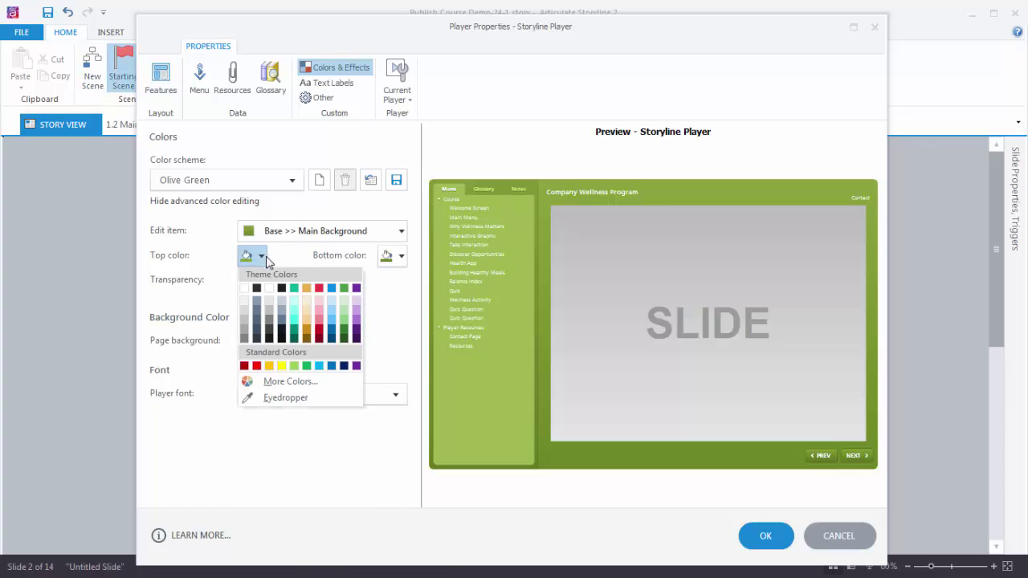
left_click(282, 367)
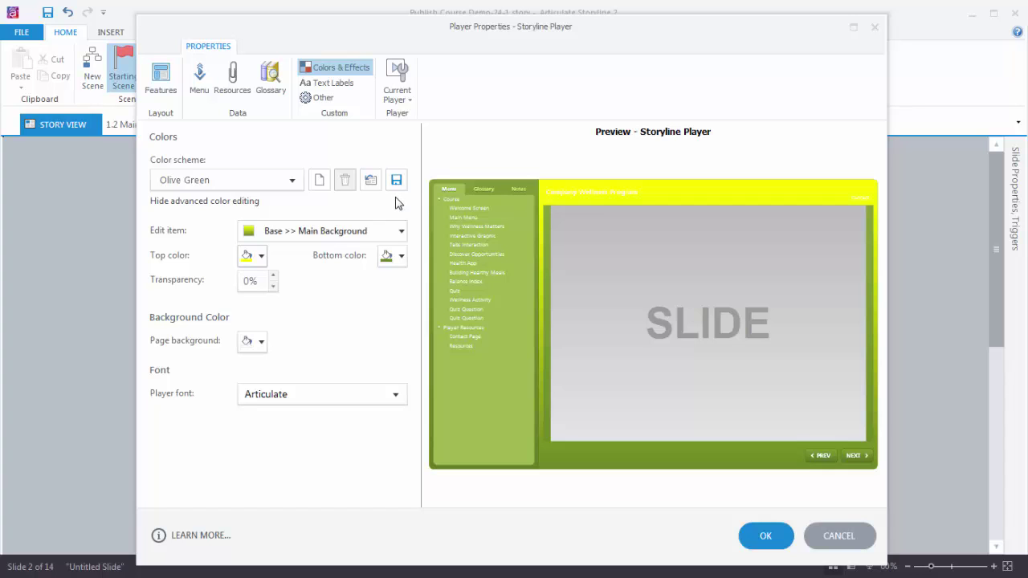
left_click(294, 191)
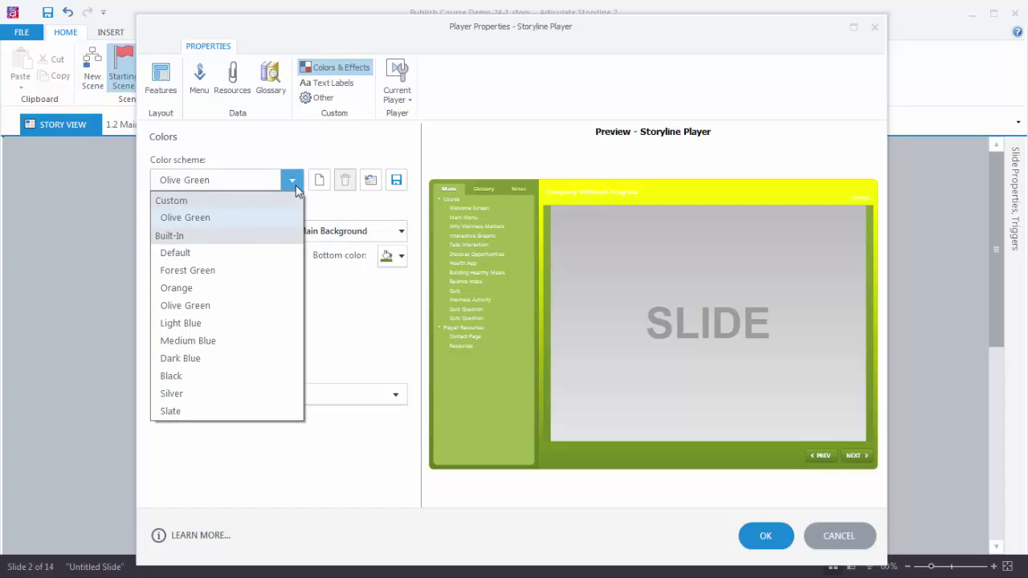
left_click(172, 257)
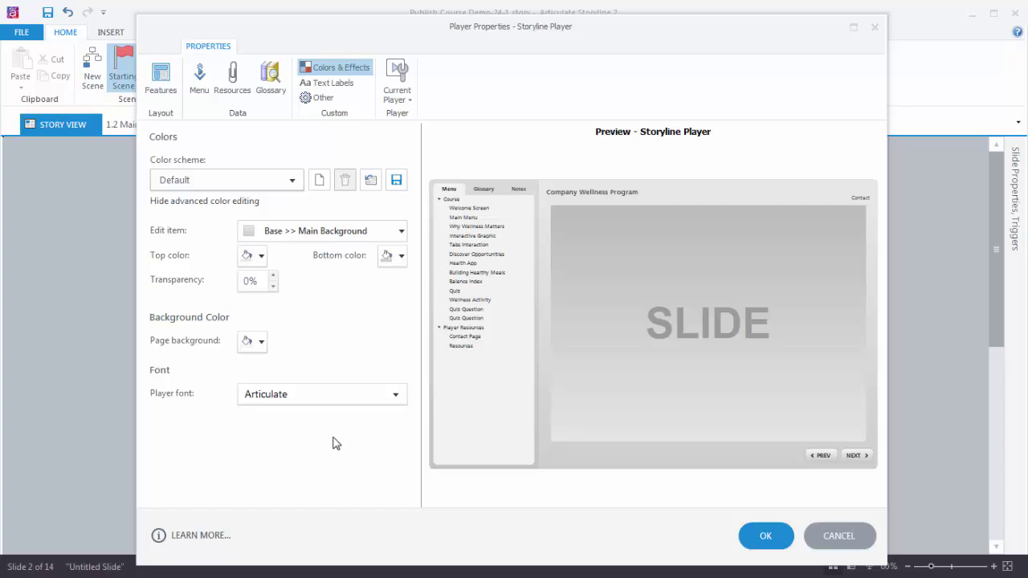
Change the Notes Tab text label to 'Transcript' and update the preview
left_click(350, 84)
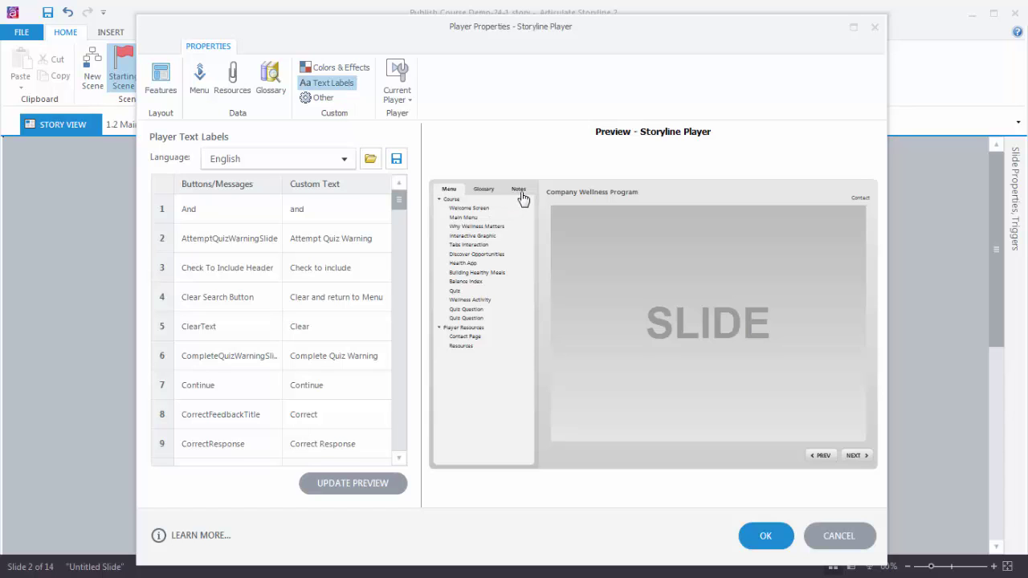
left_click_drag(398, 201, 401, 280)
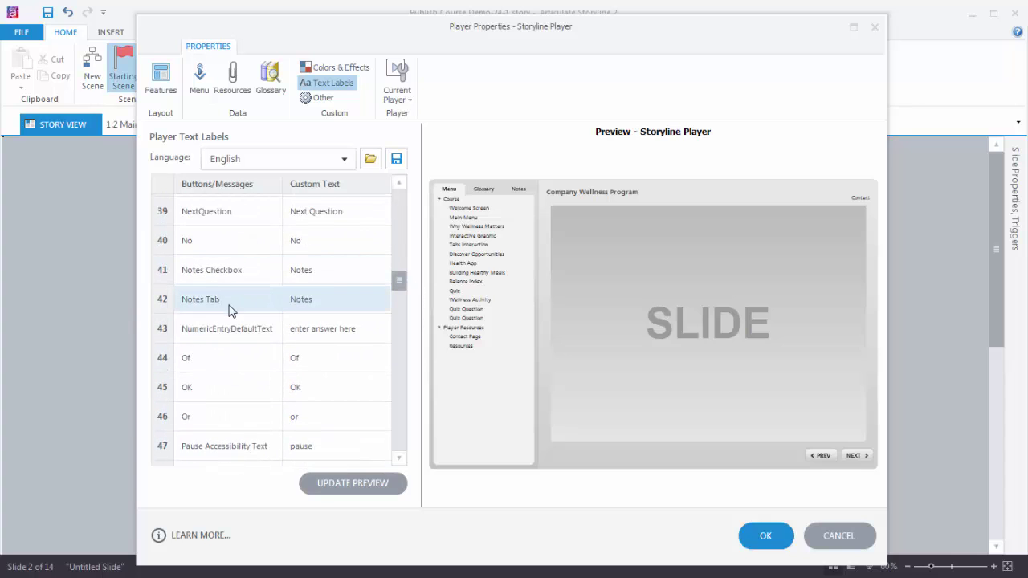
left_click(316, 303)
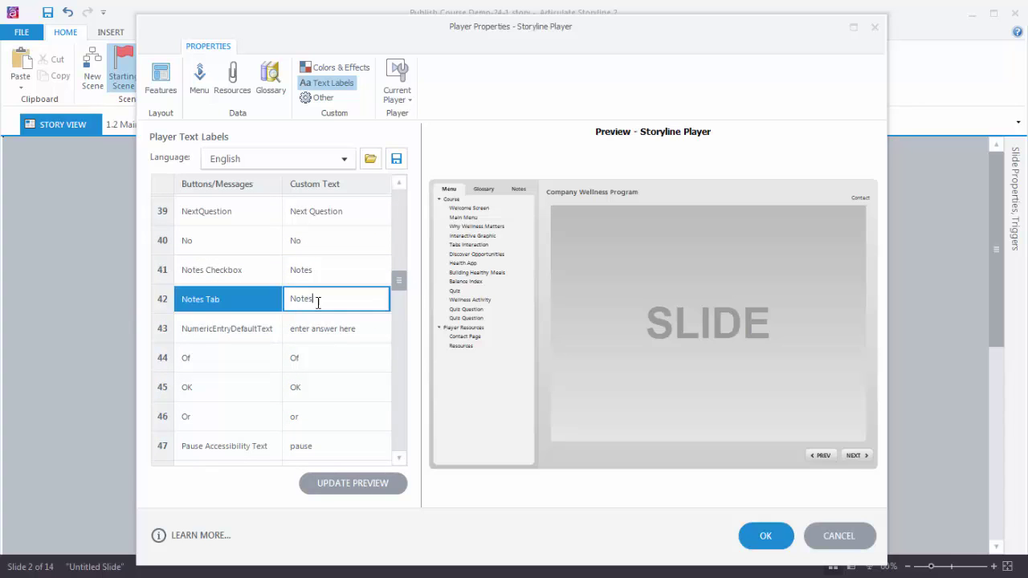
left_click_drag(318, 303, 270, 305)
type("Transcript")
key("Up")
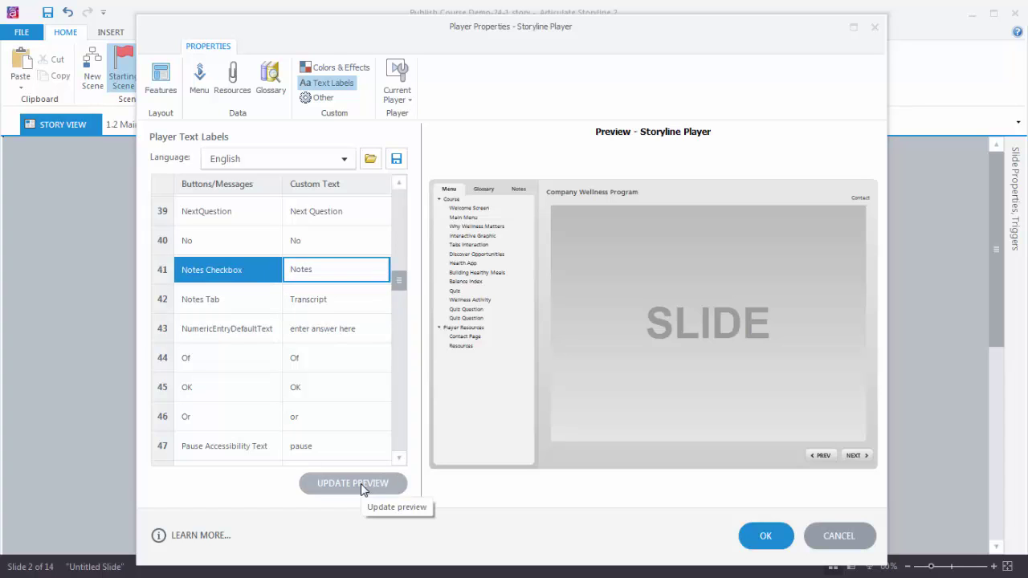
left_click(361, 484)
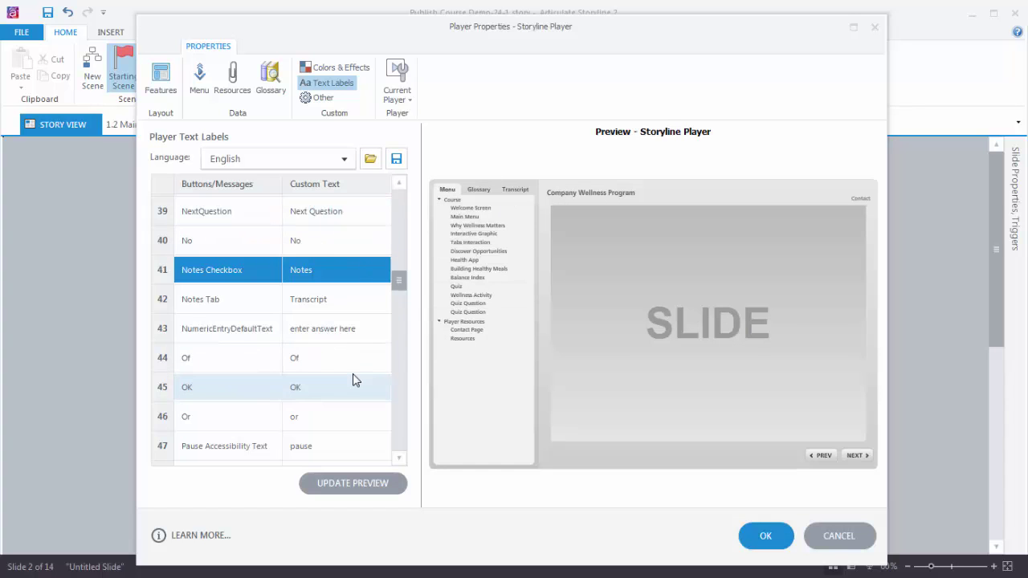
Check the label language list, keeping English
left_click(345, 160)
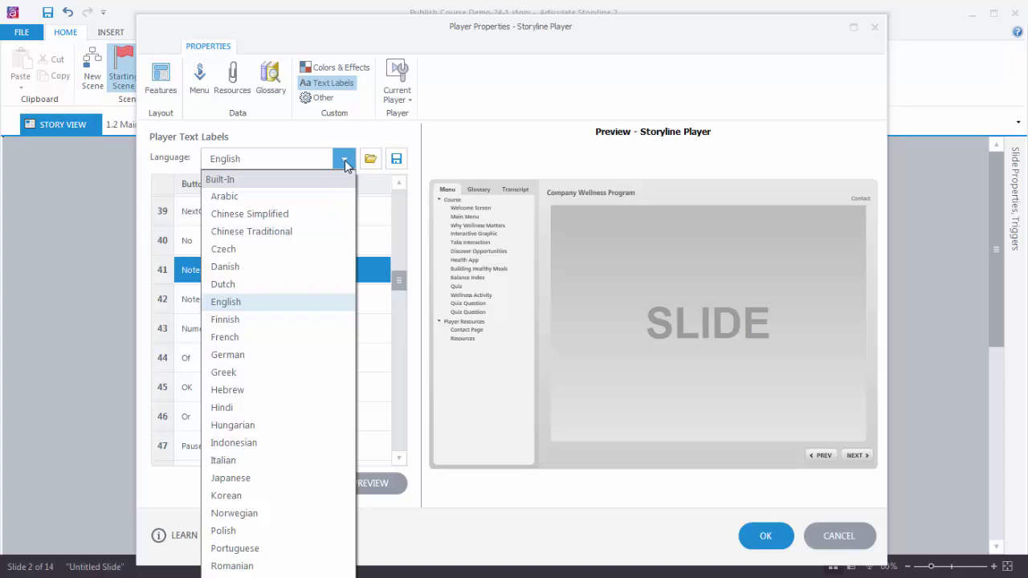
left_click(339, 135)
key("Down")
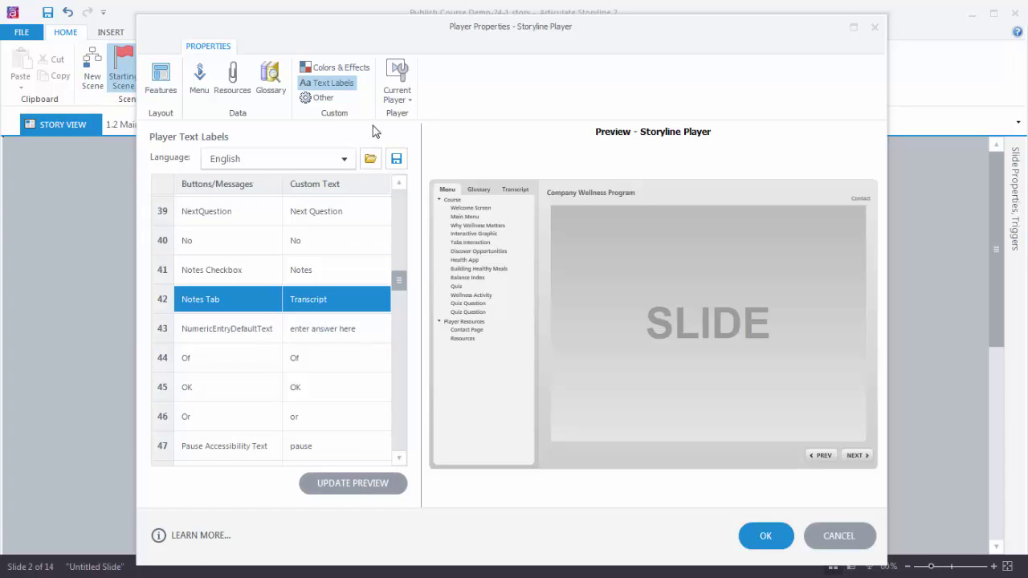
On the Other page, keep browser fill screen, player locked at optimal size, and left-to-right text
left_click(318, 98)
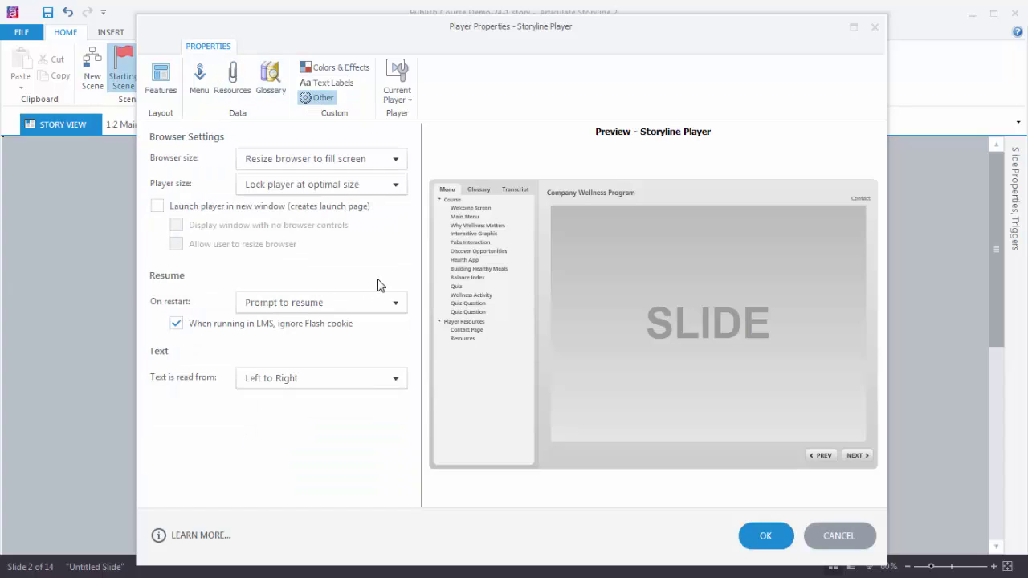
left_click(393, 164)
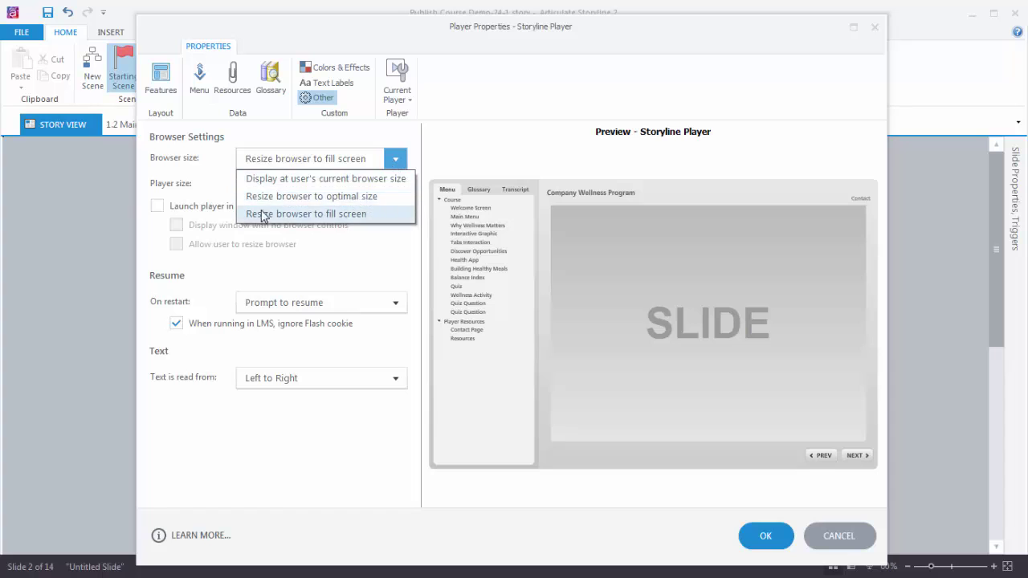
left_click(415, 247)
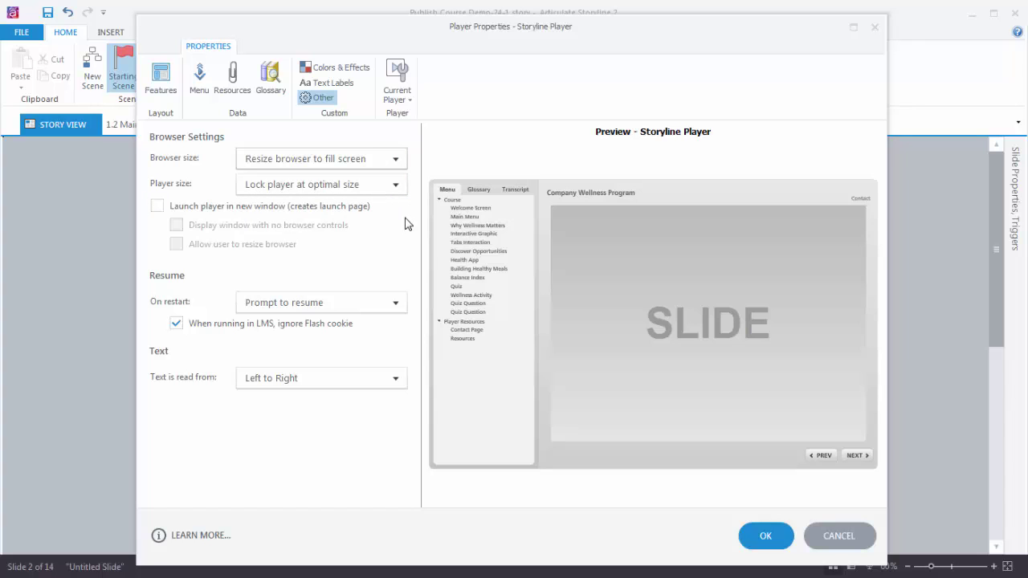
left_click(396, 184)
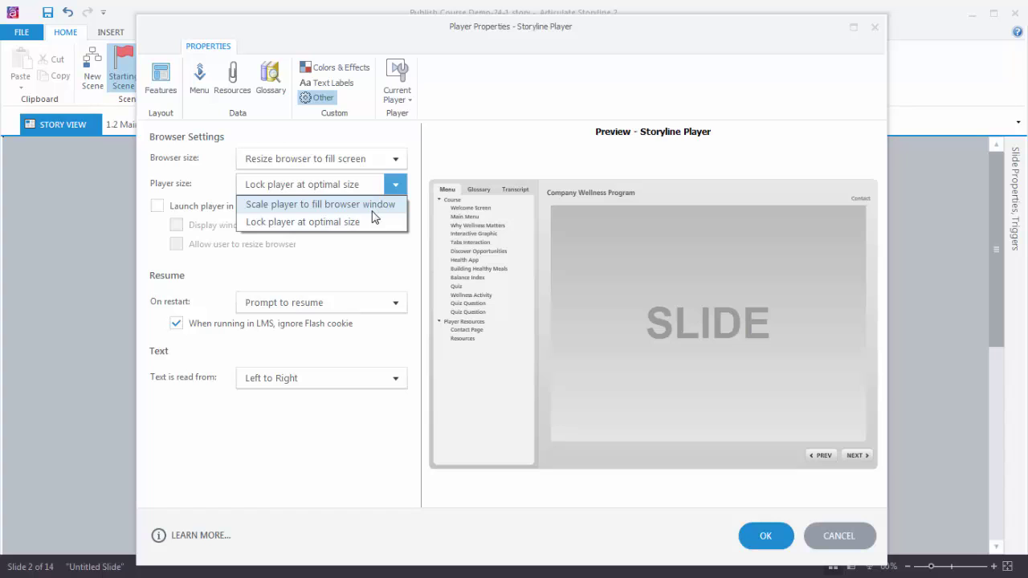
left_click(402, 270)
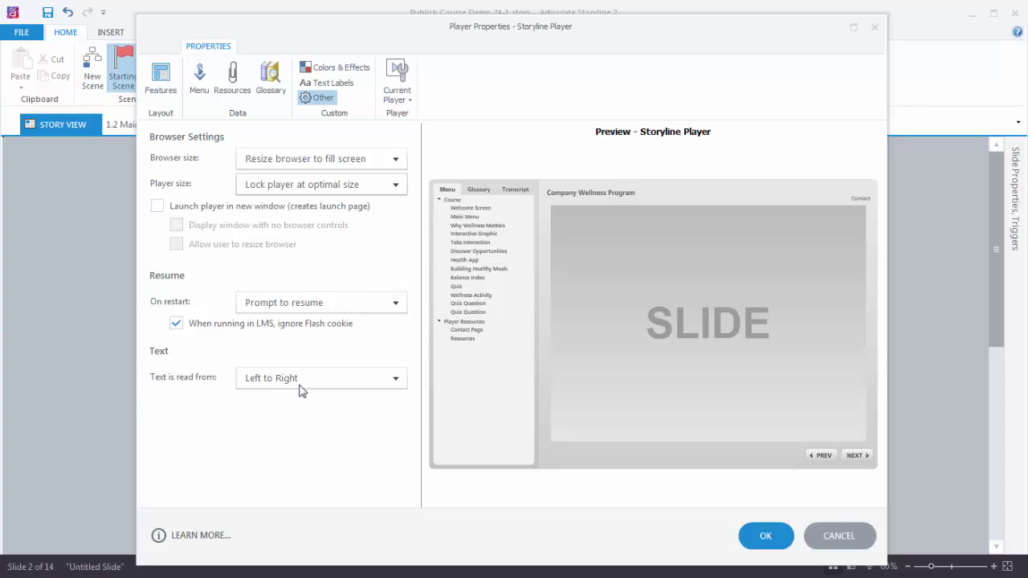
left_click(394, 379)
left_click(385, 455)
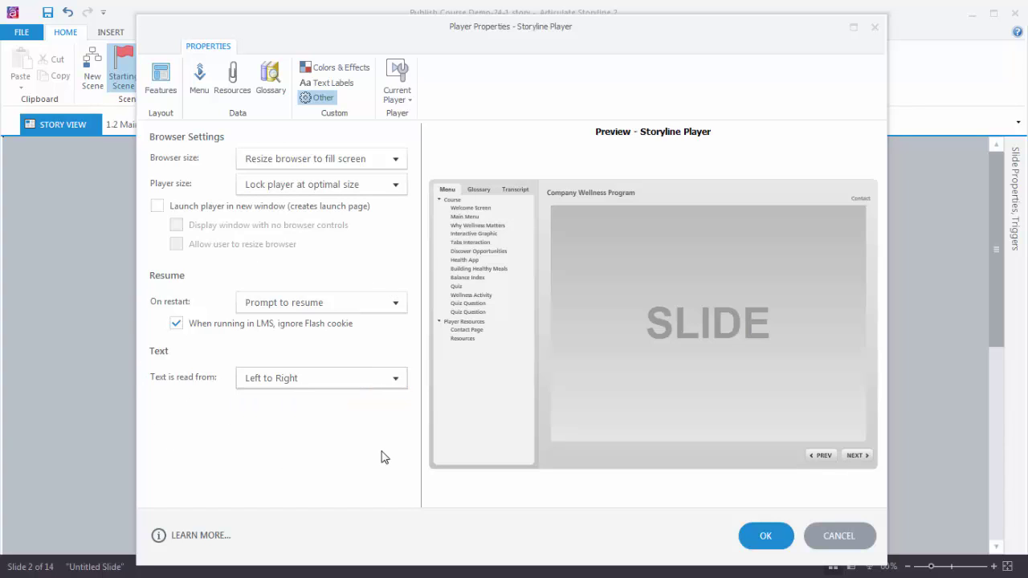